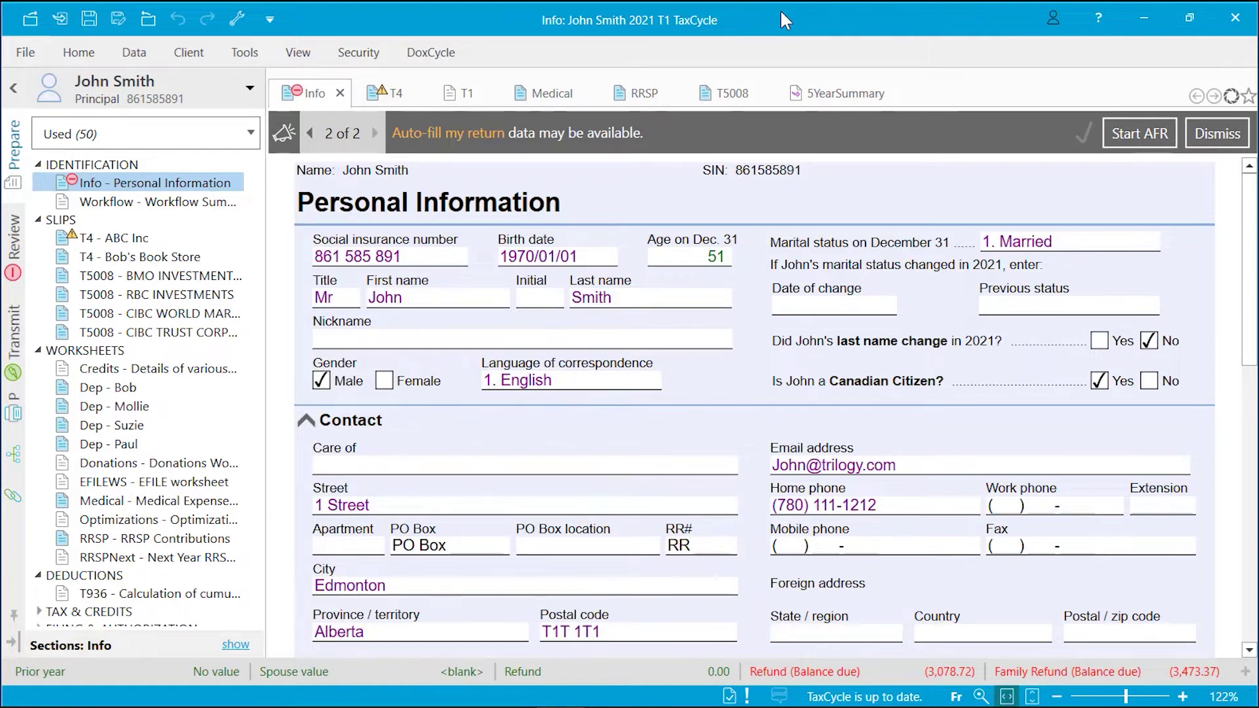
- Expand the Info page's Filing section to show its Elections Canada, property and assessment questions
scroll(1194, 230, down, 8)
click(313, 263)
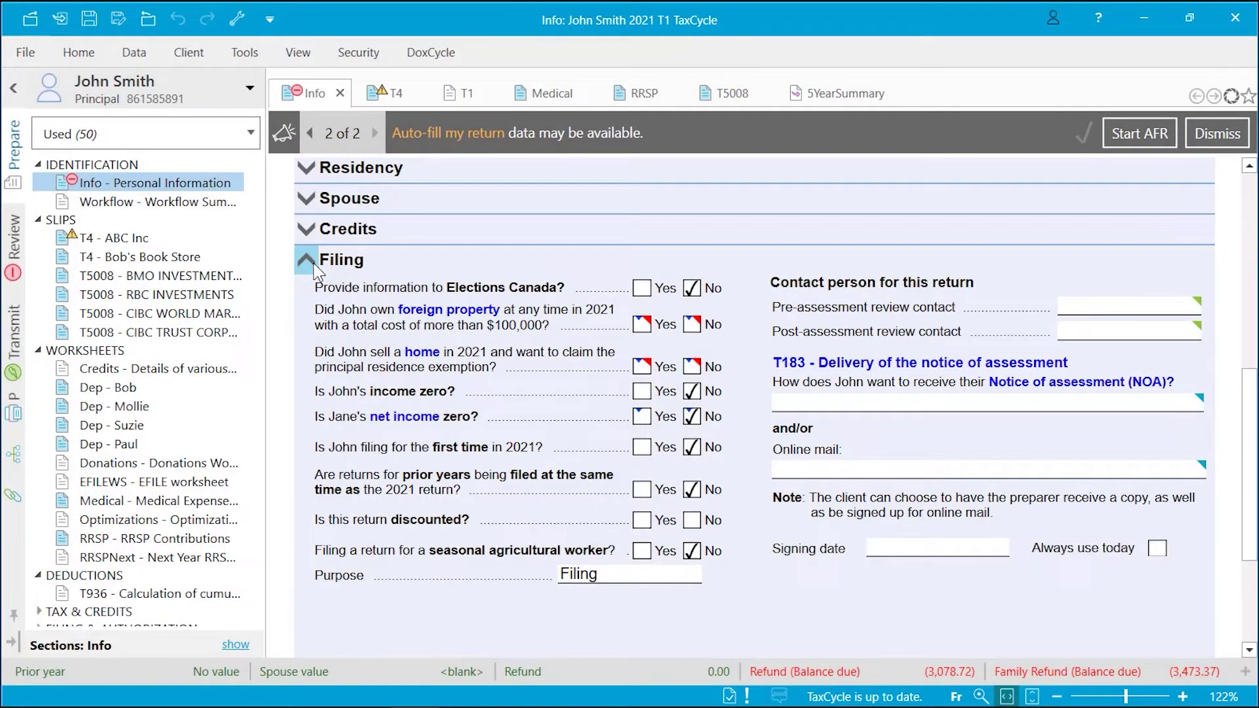
- Open the ABC Inc T4 slip and list the return's cautions for review
click(392, 100)
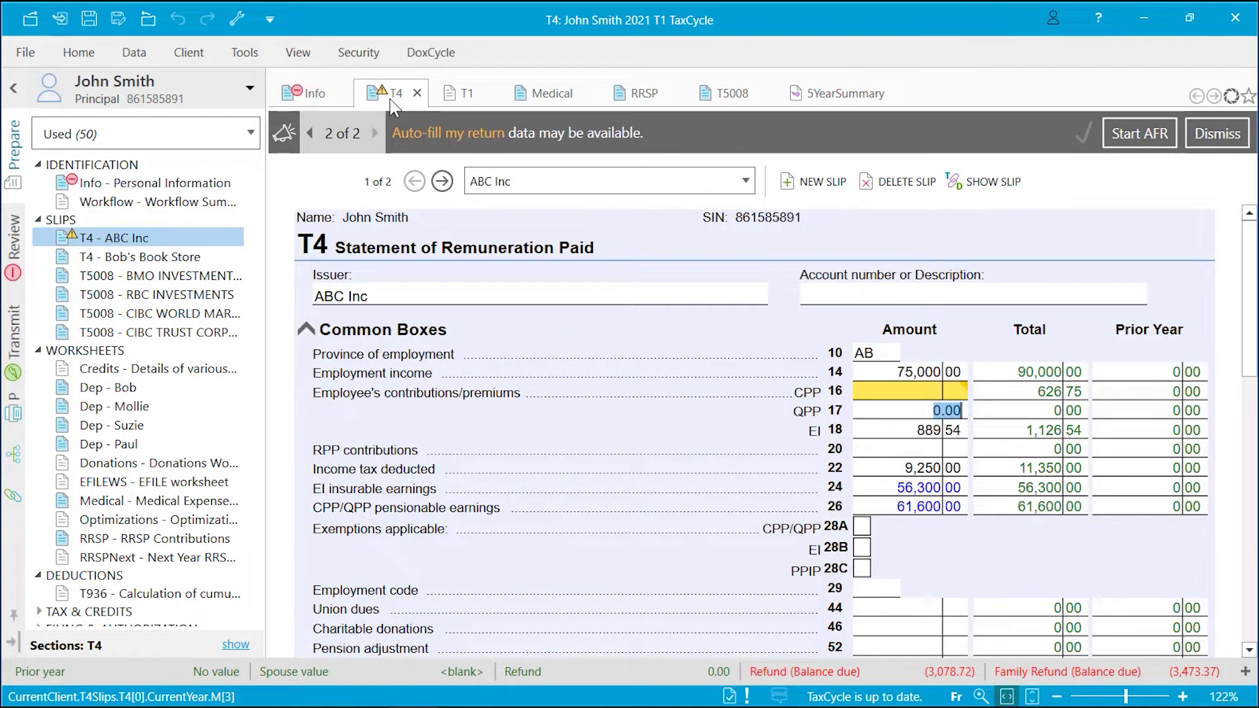
mouse_move(893, 397)
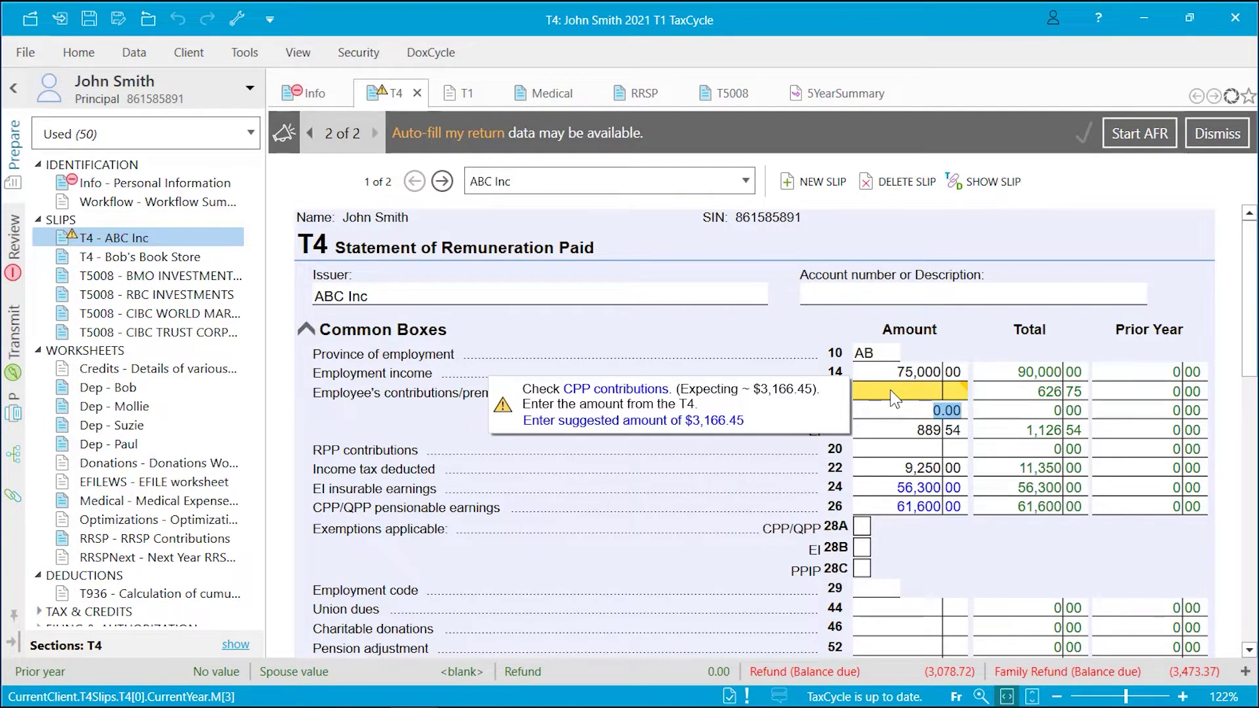
click(504, 410)
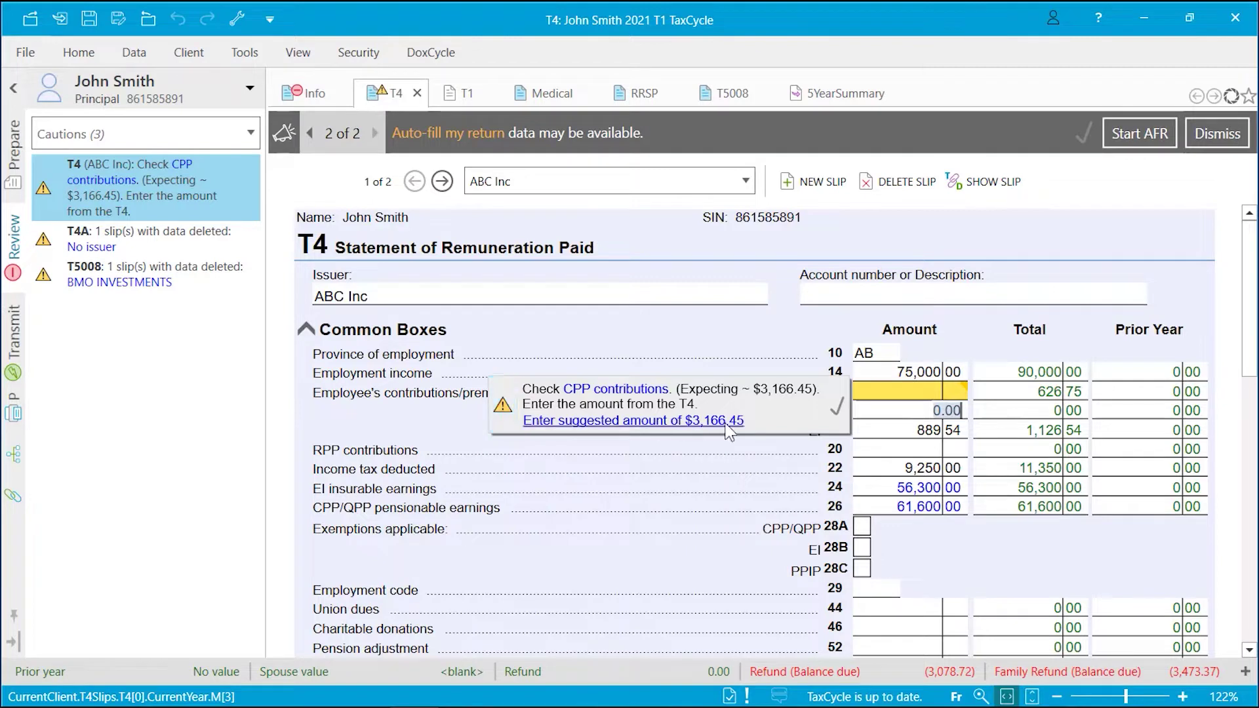
- Toggle the review mark on the CPP contributions caution on and off, leaving it unresolved
click(835, 412)
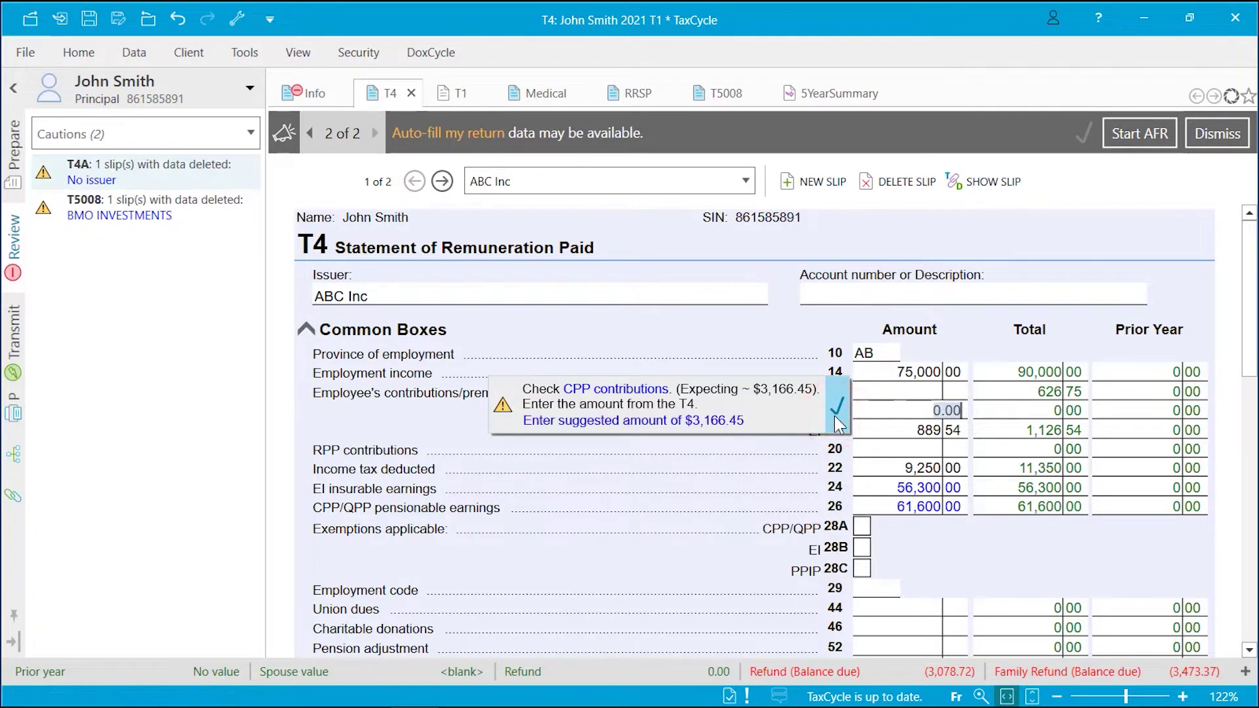
click(835, 413)
click(836, 414)
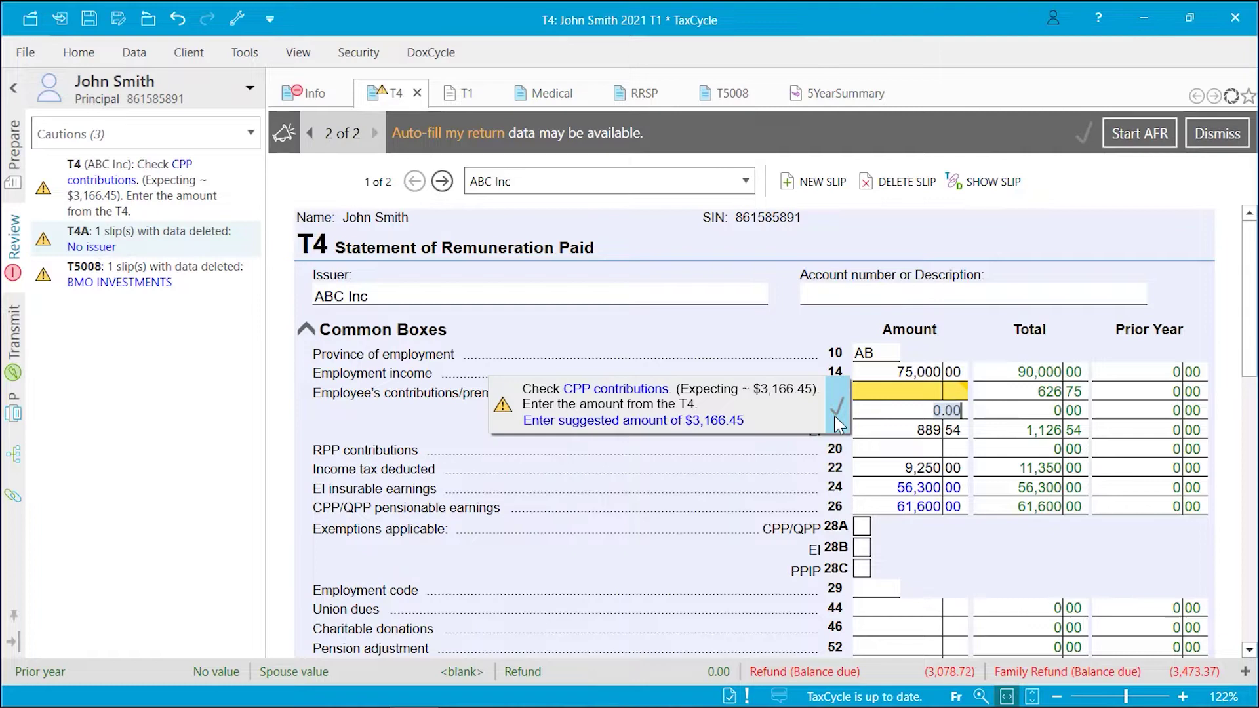
- Fill CPP box 16 with the suggested 3,166.45 and list the two bulletins
click(732, 421)
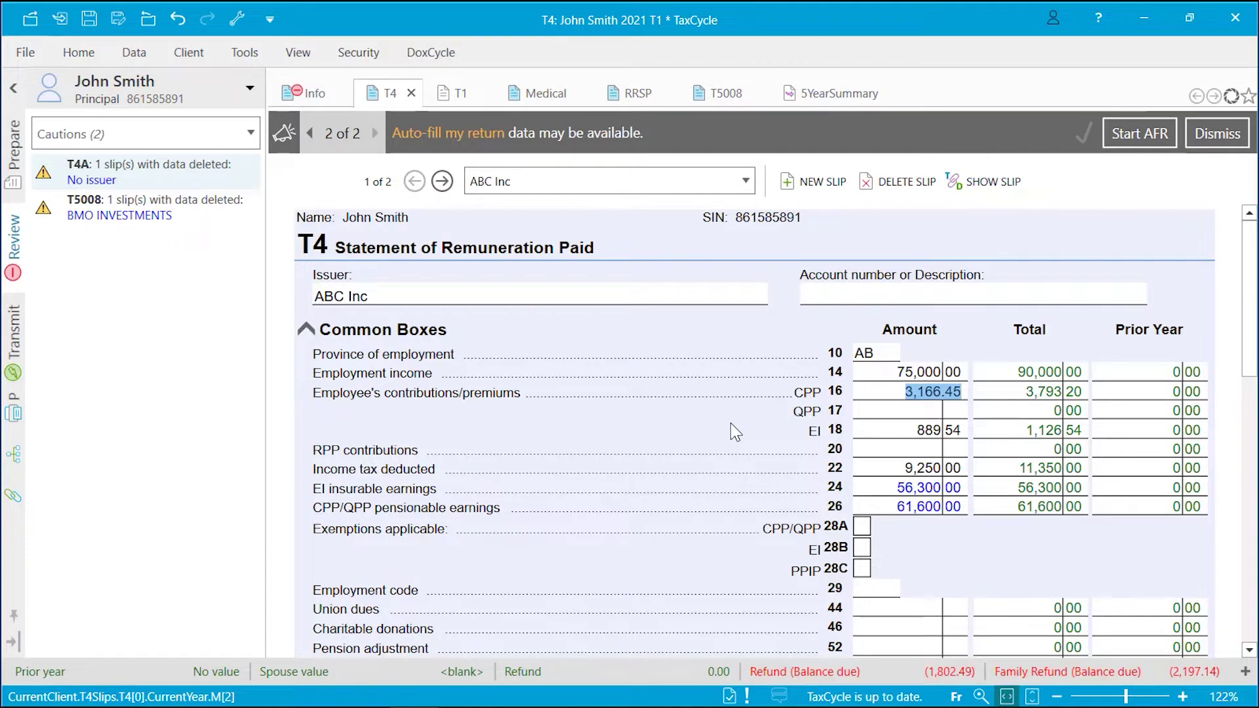
click(286, 149)
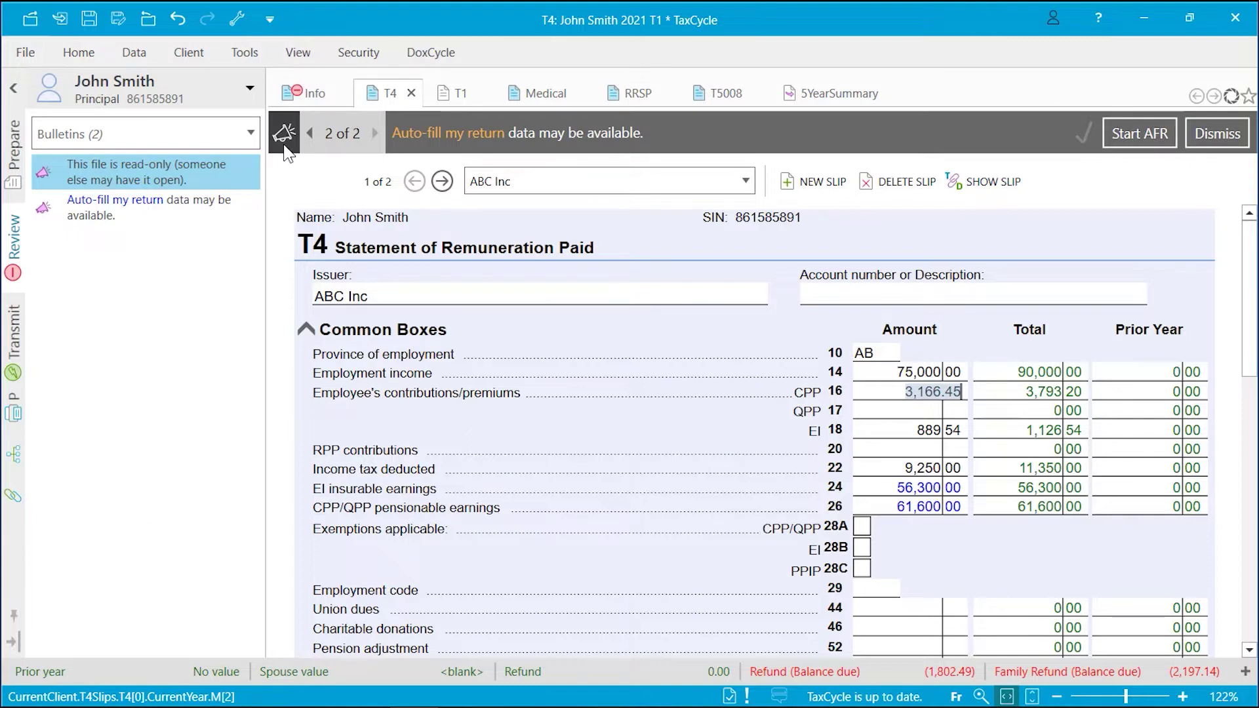
click(310, 137)
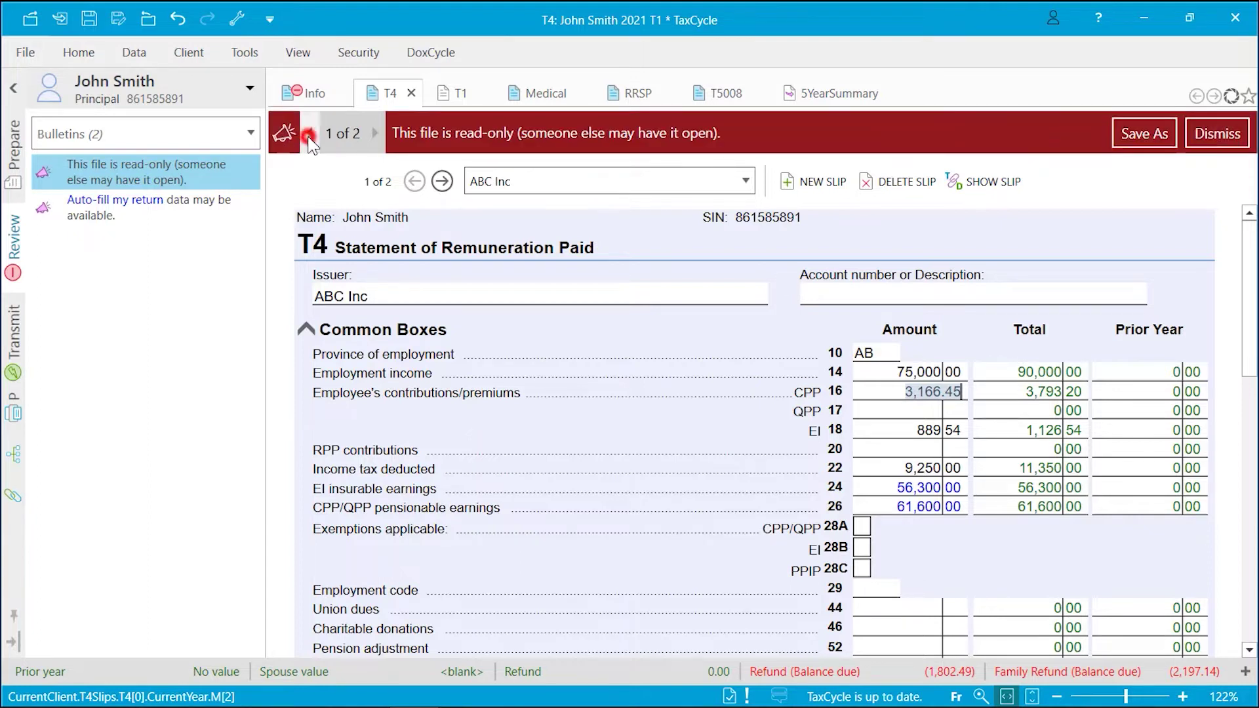
click(374, 135)
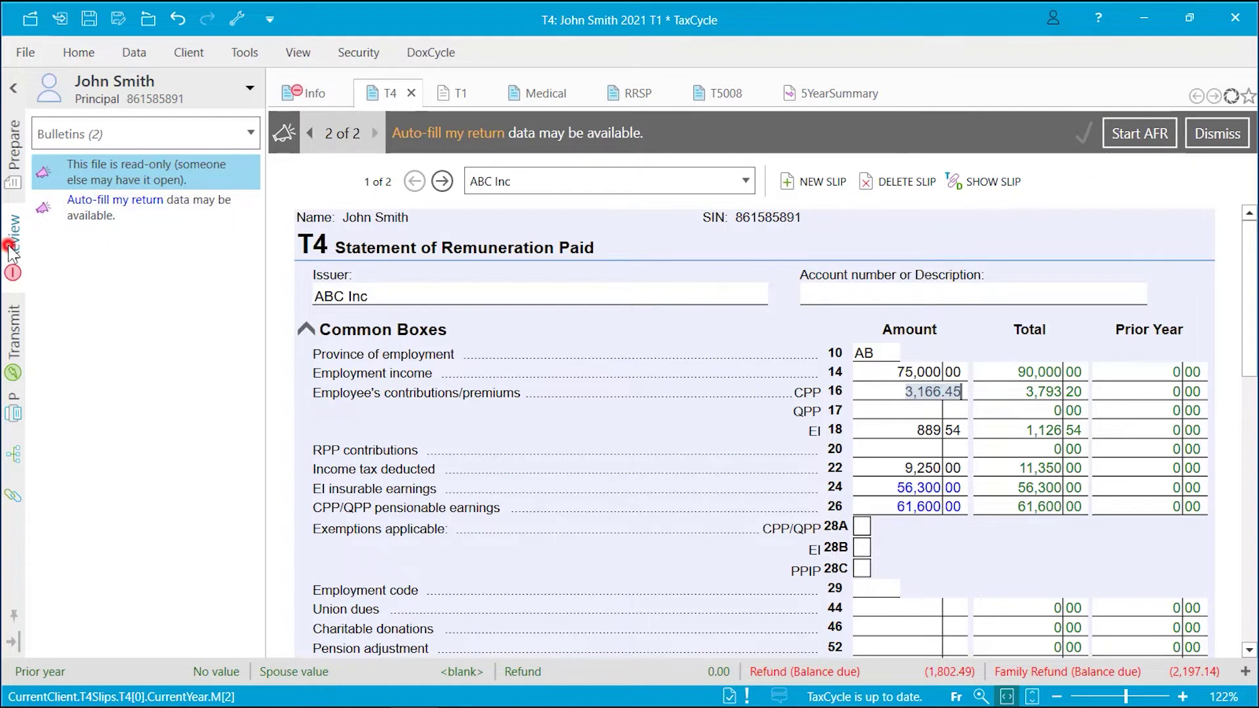
- List all 12 messages requiring attention in the review panel
click(251, 134)
scroll(216, 161, up, 1)
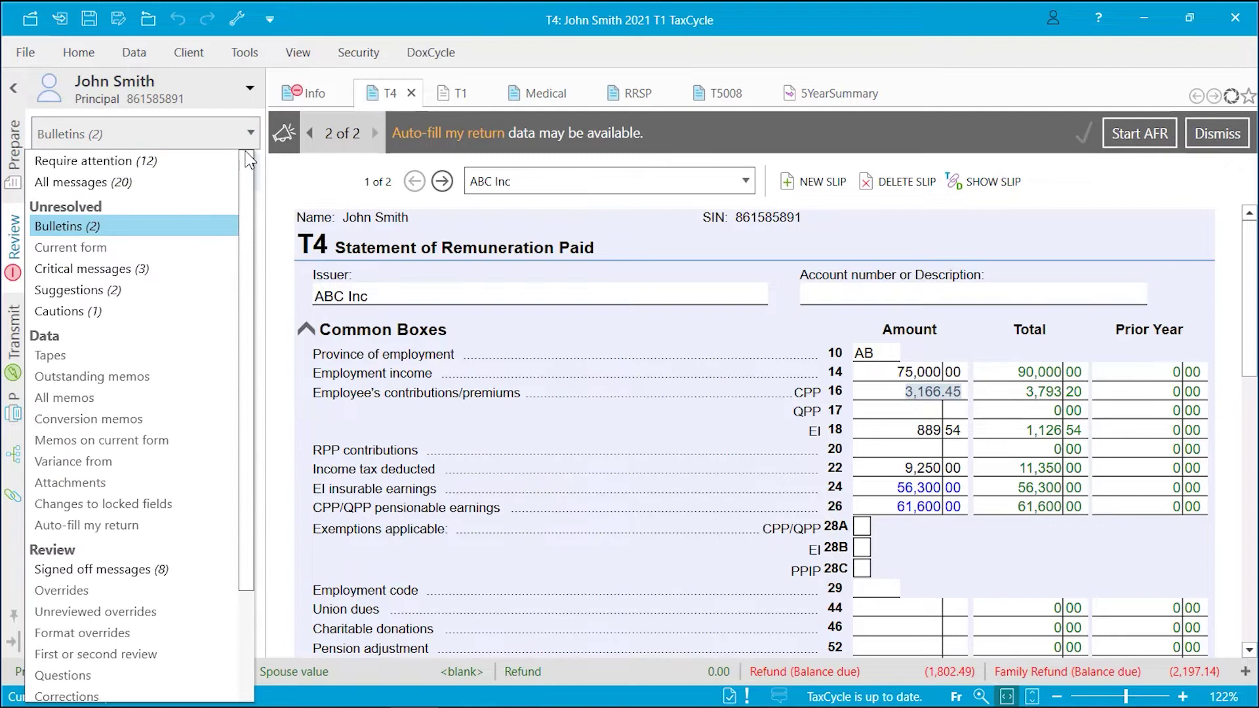
click(164, 167)
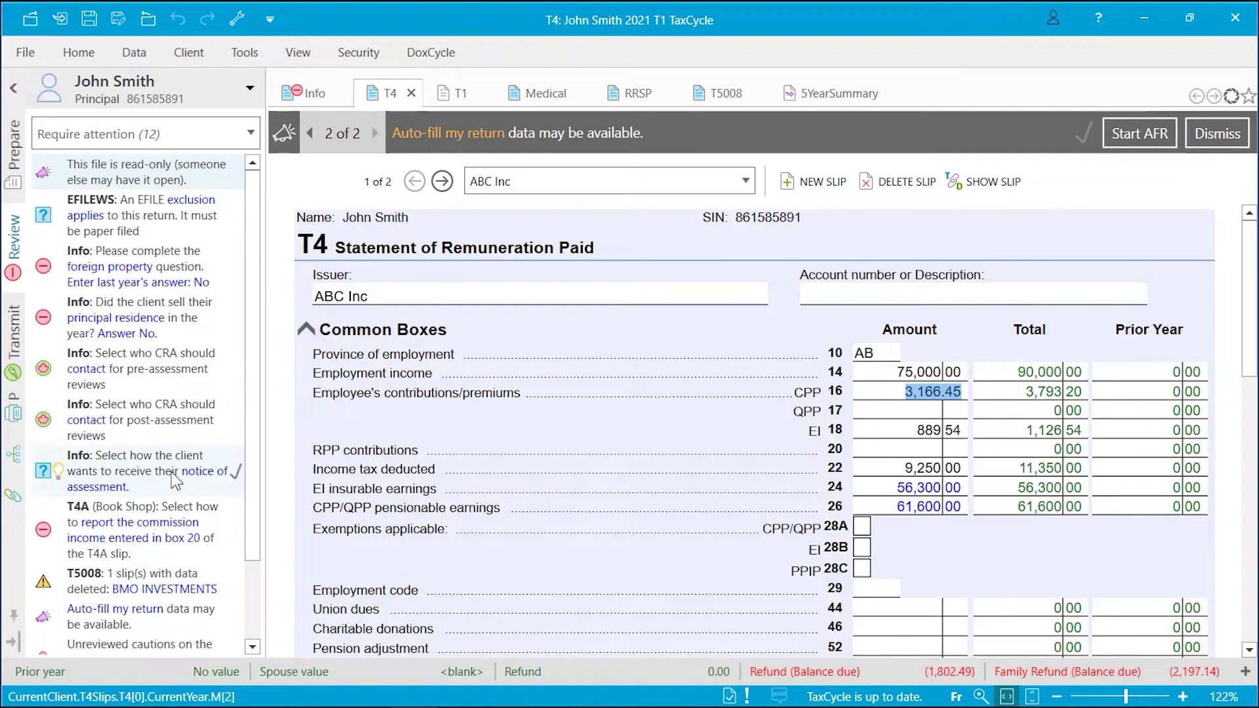
- Mark the notice-of-assessment message reviewed and jump to the T4A Book Shop box 20 field
click(60, 473)
right_click(221, 494)
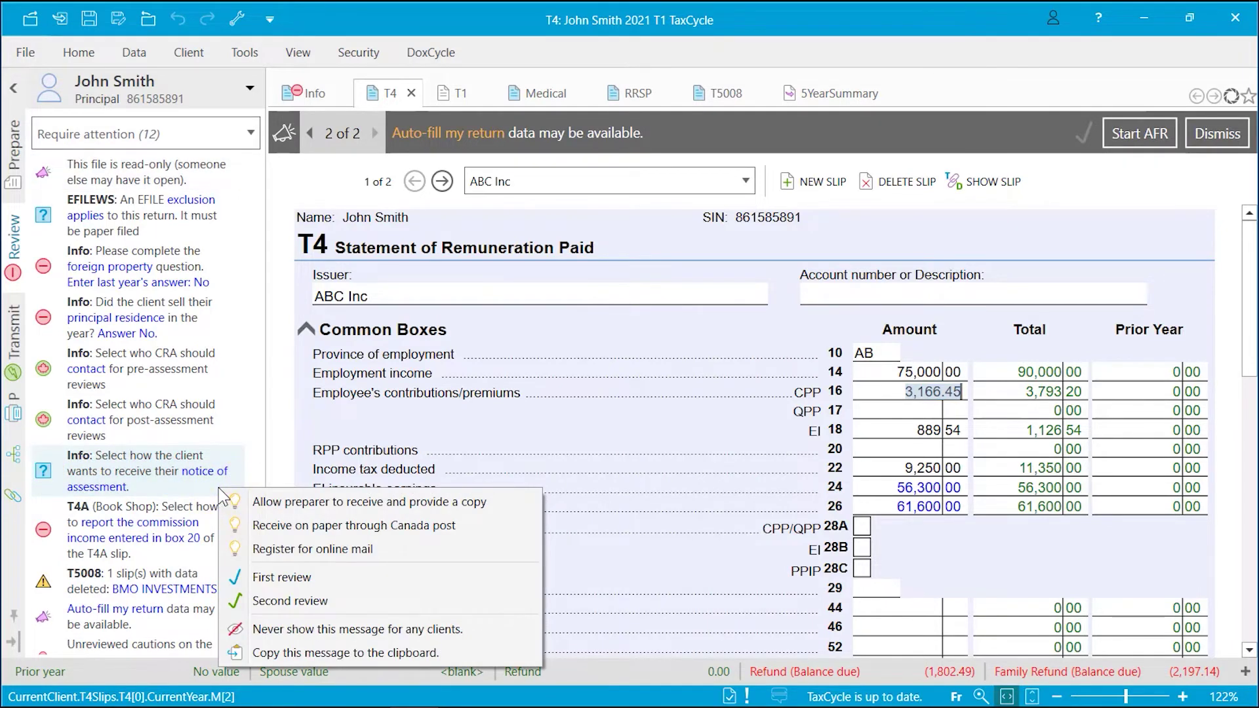
click(172, 528)
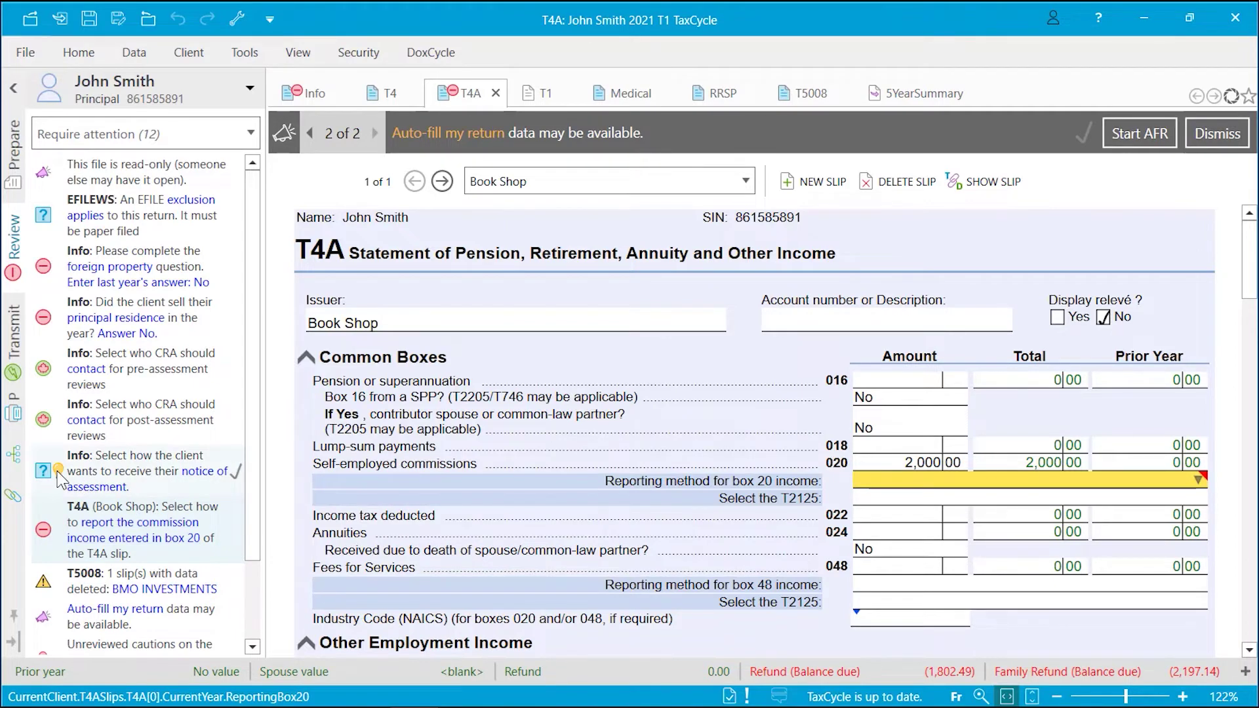
- Show the quick-fix choices for how the client receives the notice of assessment
click(58, 473)
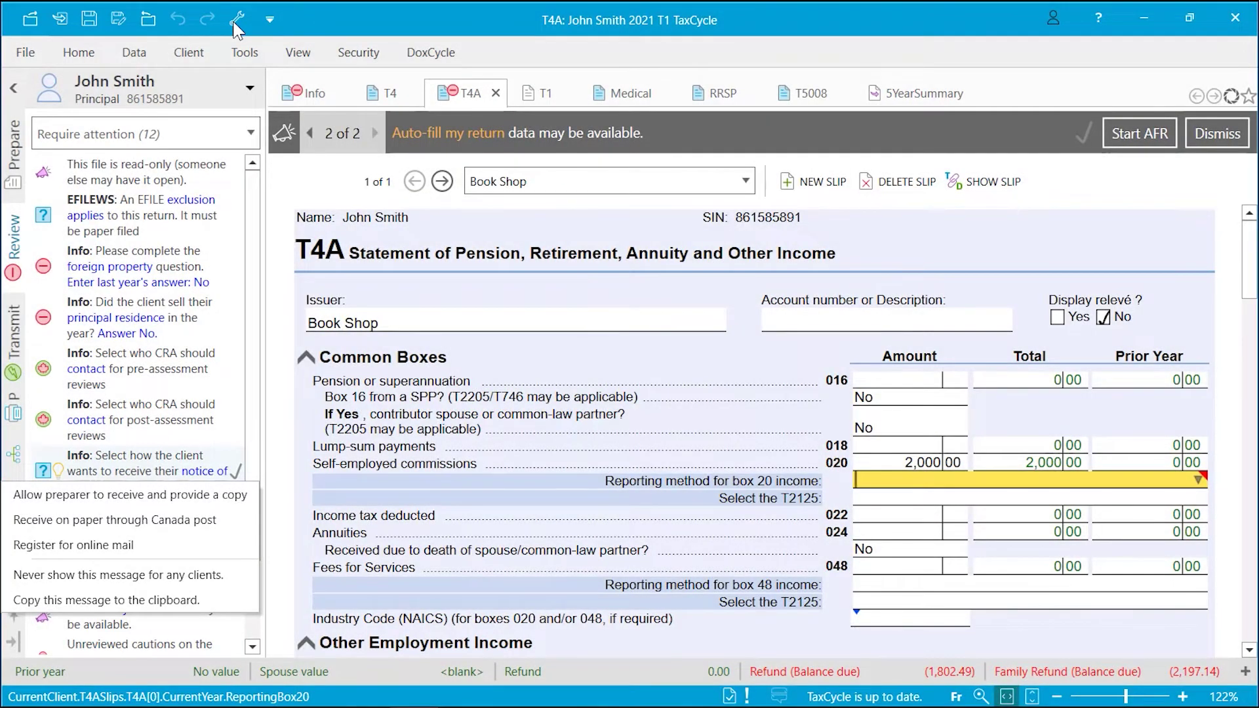
- Bring up the Options at the T1/TP1 2021 review message settings
click(233, 21)
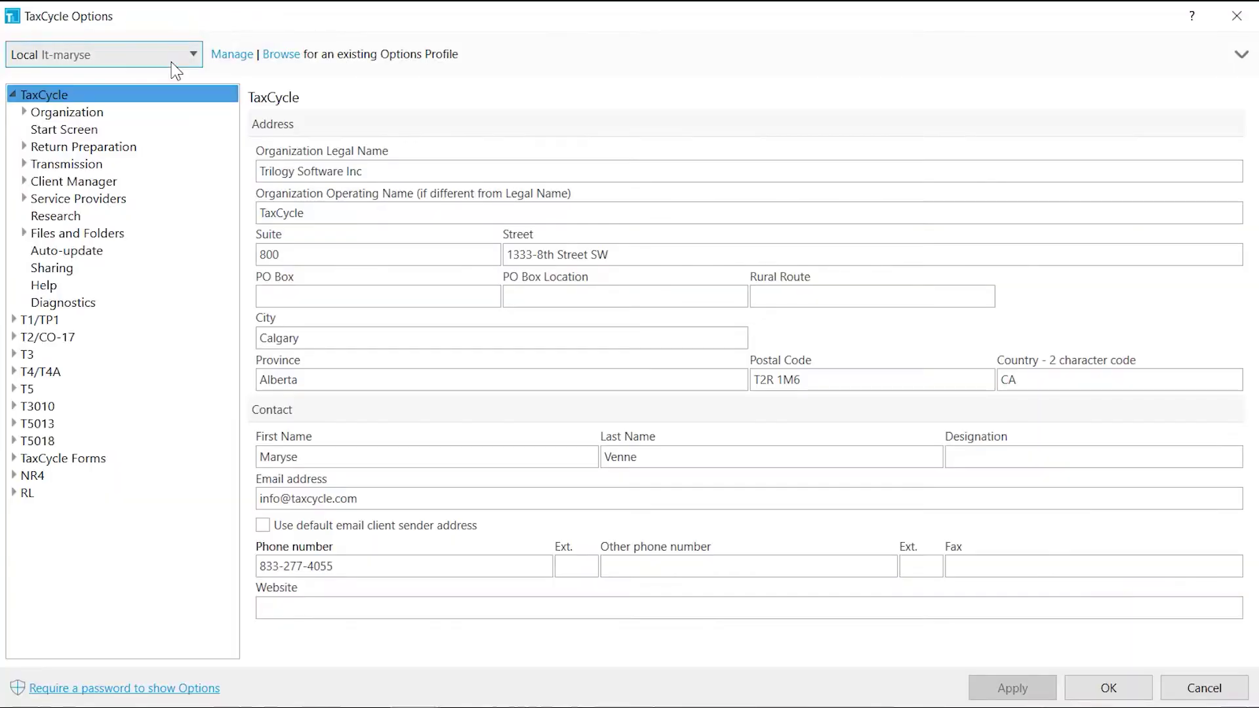
click(15, 319)
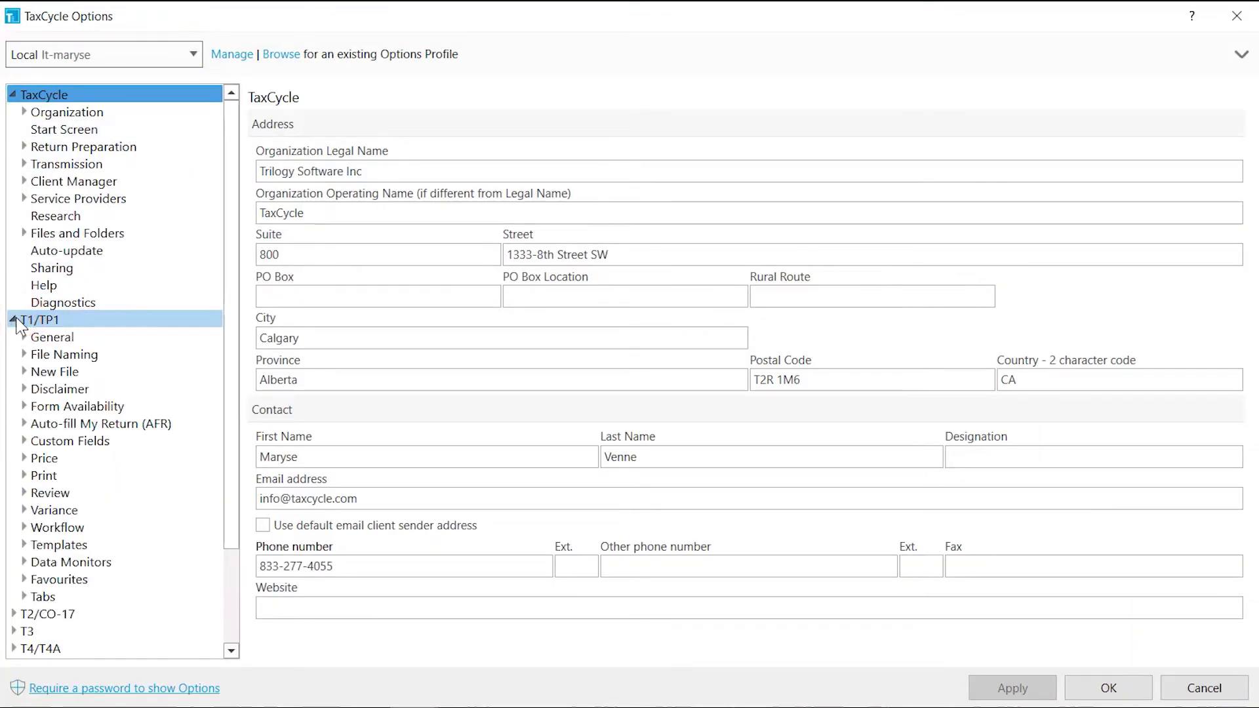
click(38, 492)
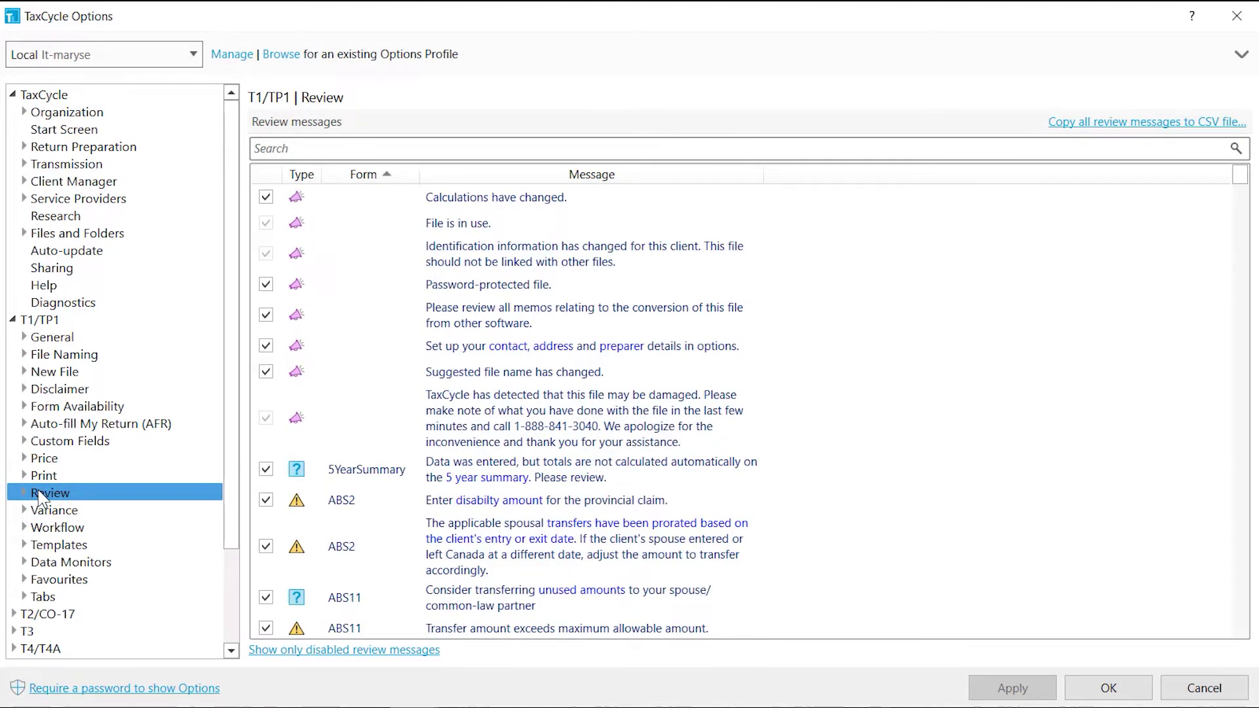
click(23, 492)
click(71, 496)
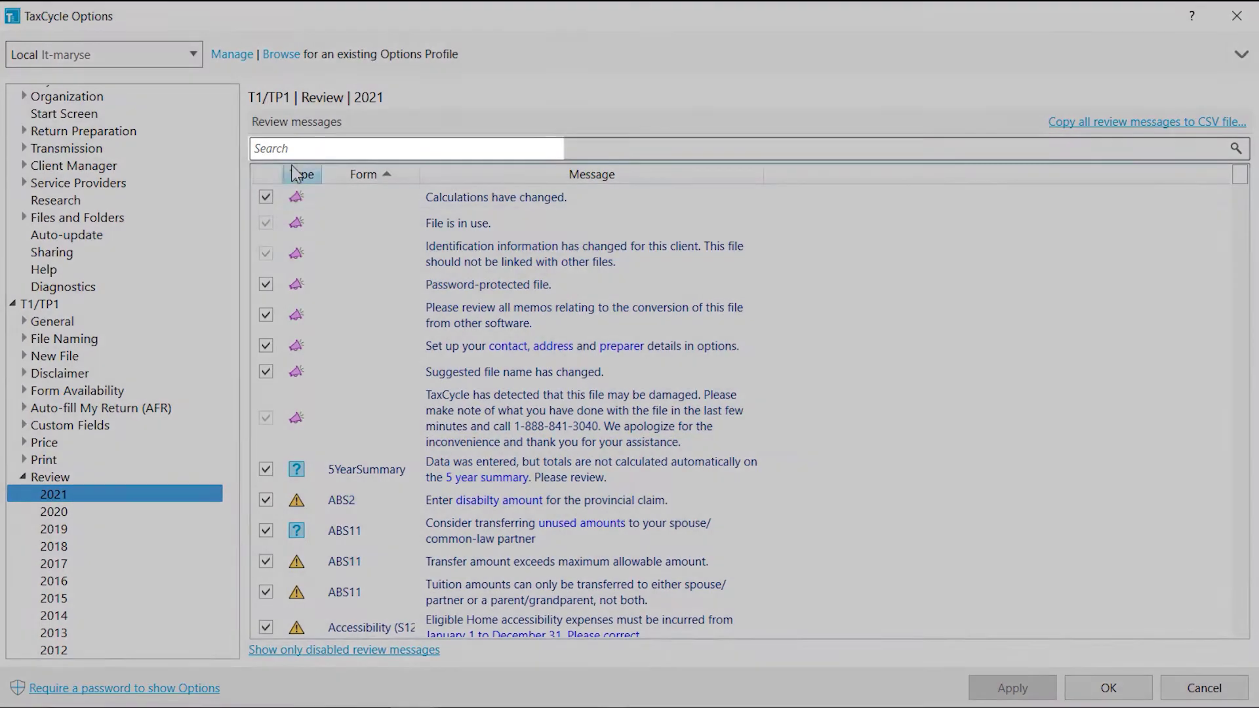
- Filter by 'Info', enable province of residence, disable language-of-correspondence and discounted-return messages
click(293, 148)
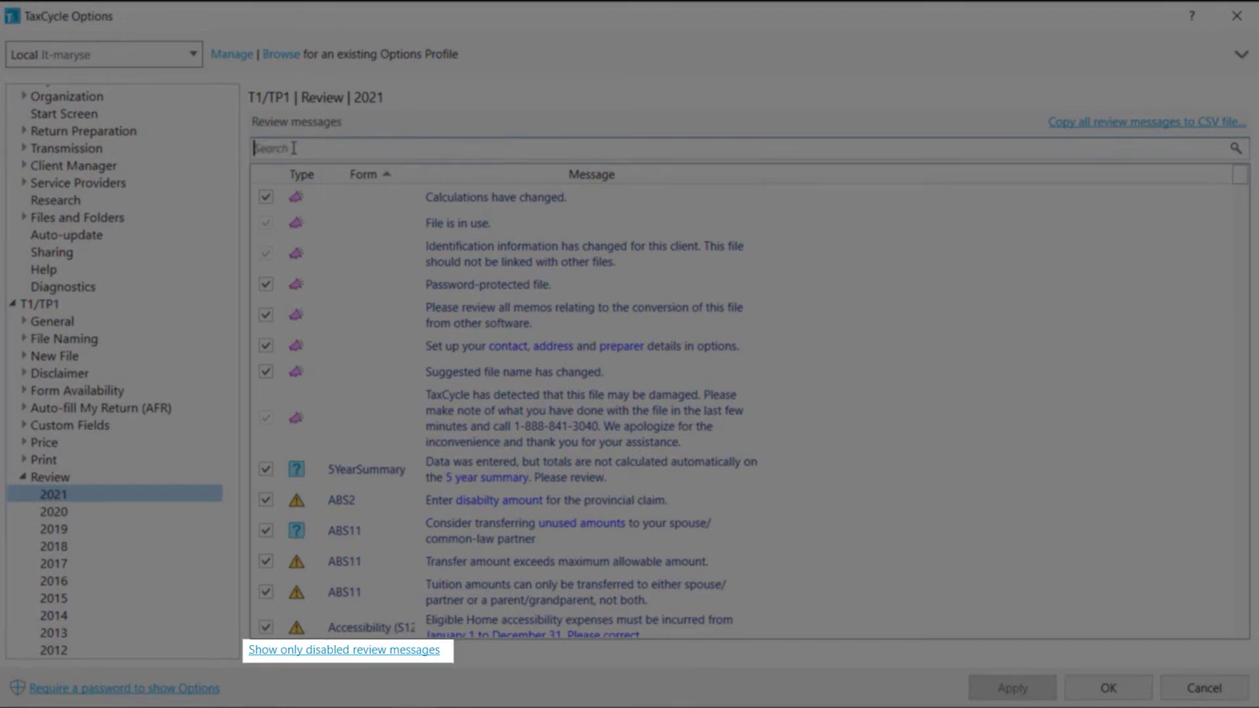
text(Info)
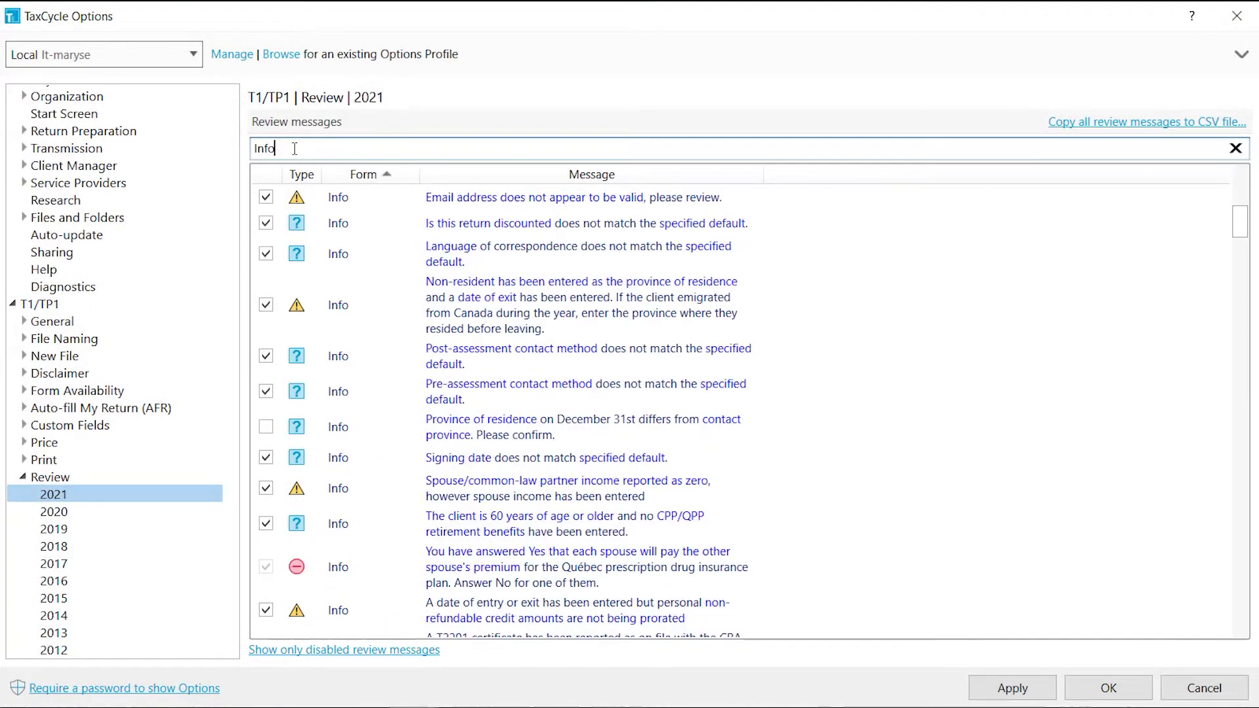
click(266, 430)
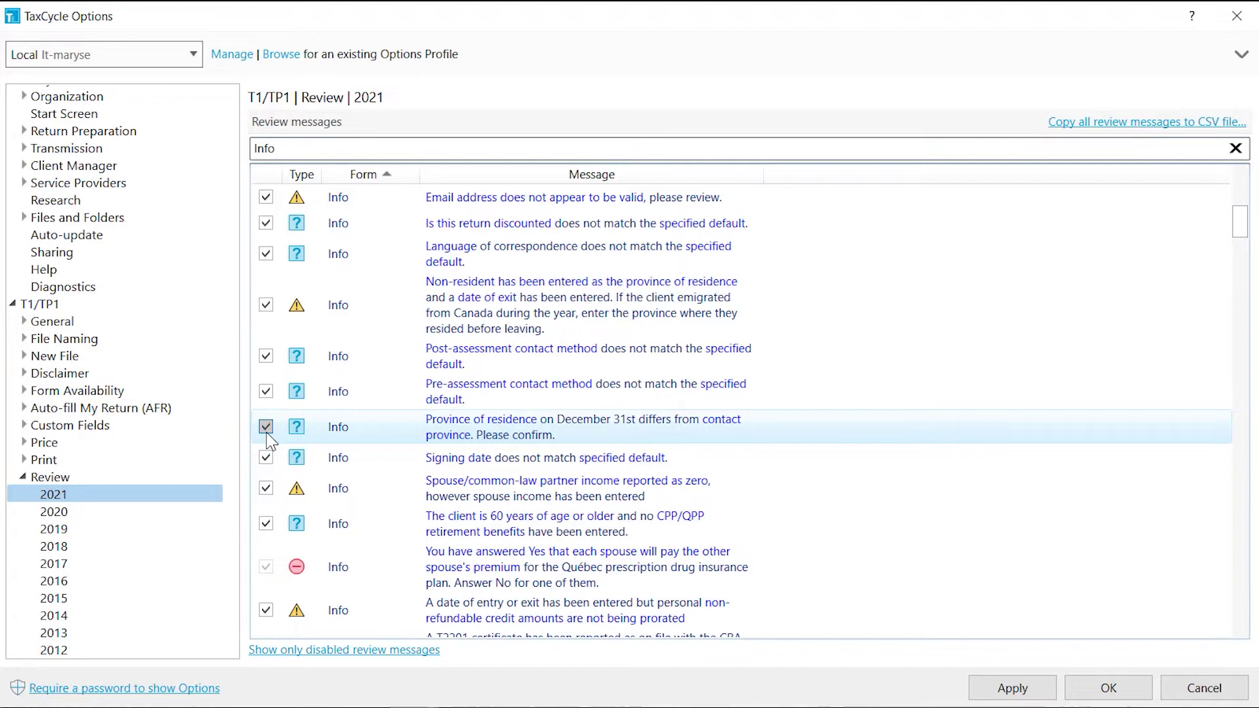
click(266, 256)
click(265, 224)
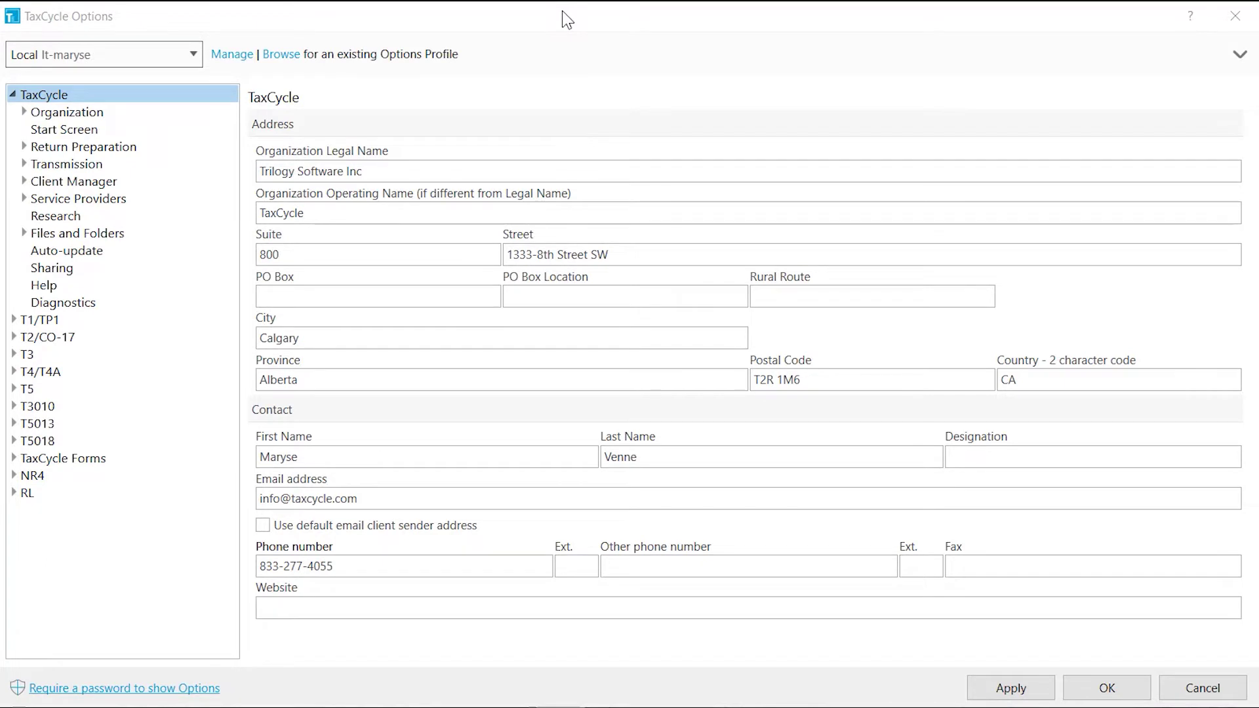
- Enable coloured review fields, red check marks, hover messages and removal on second review
click(23, 147)
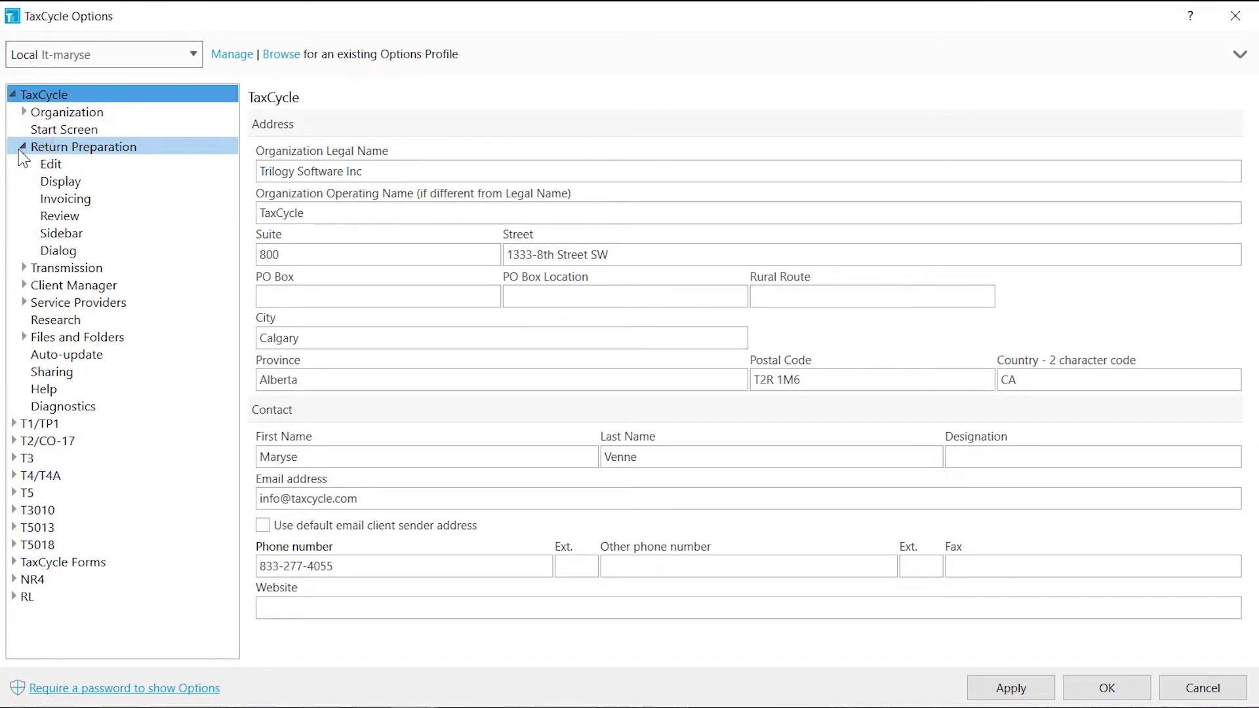
click(24, 214)
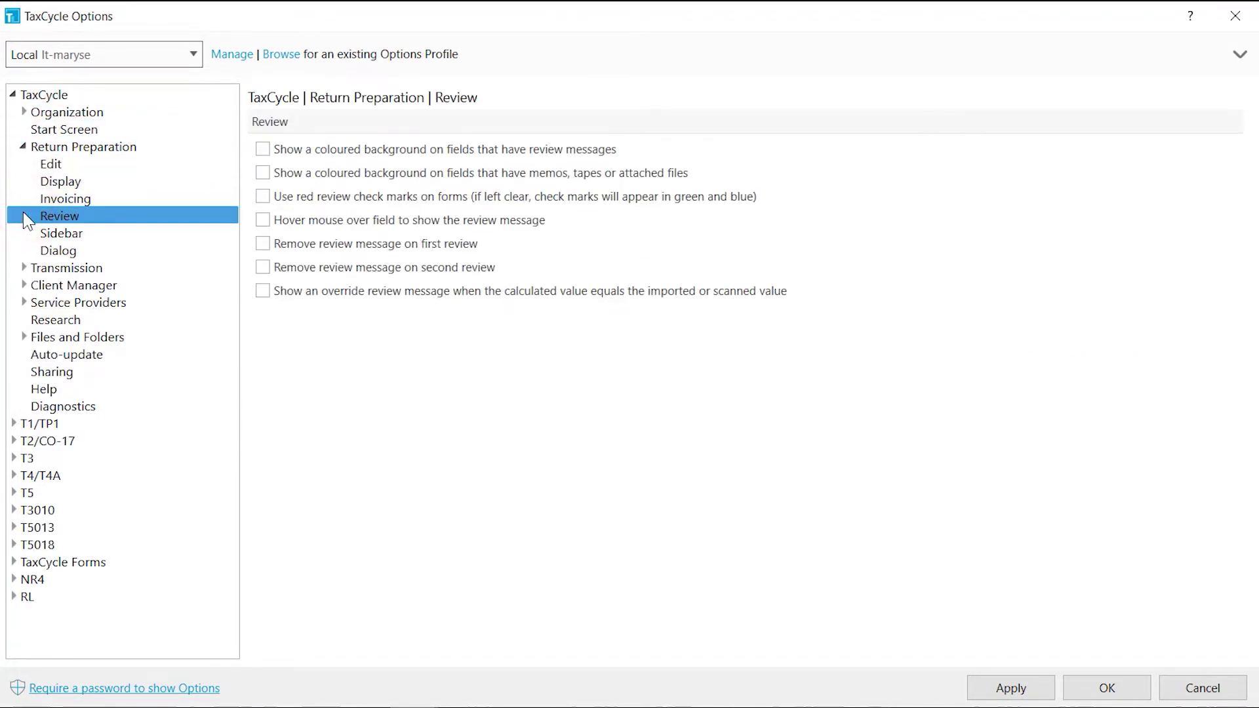
click(263, 150)
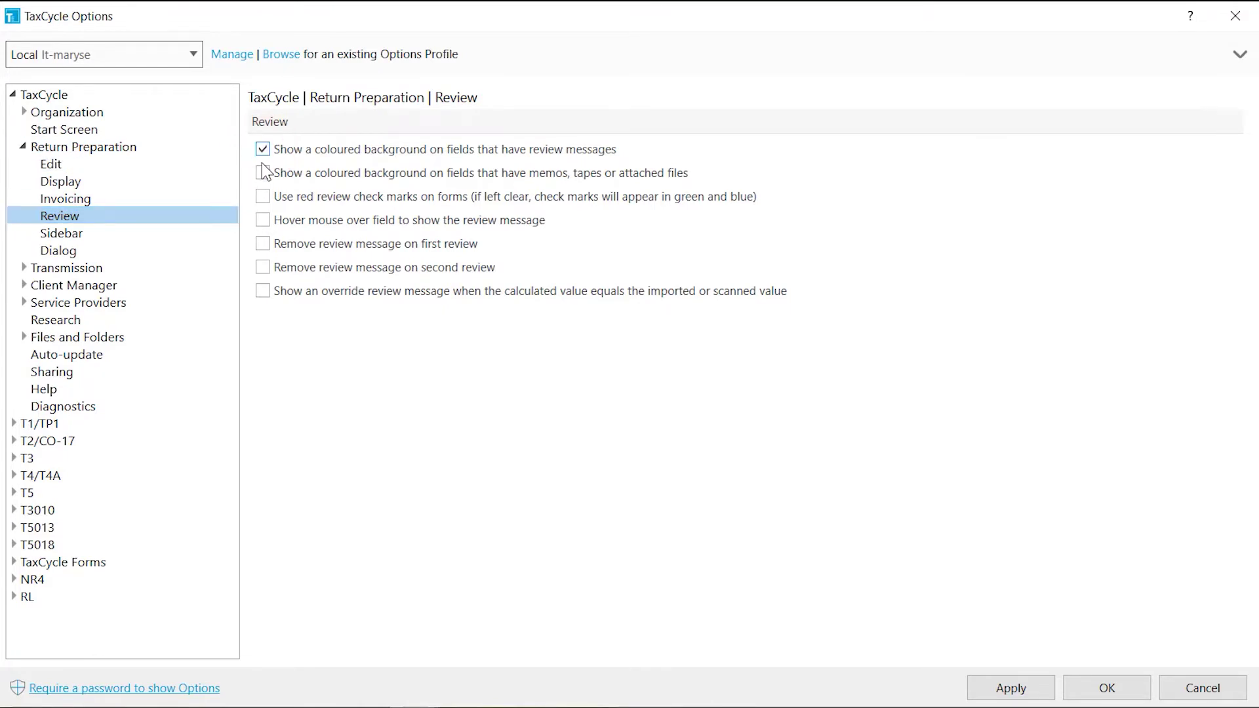
click(262, 196)
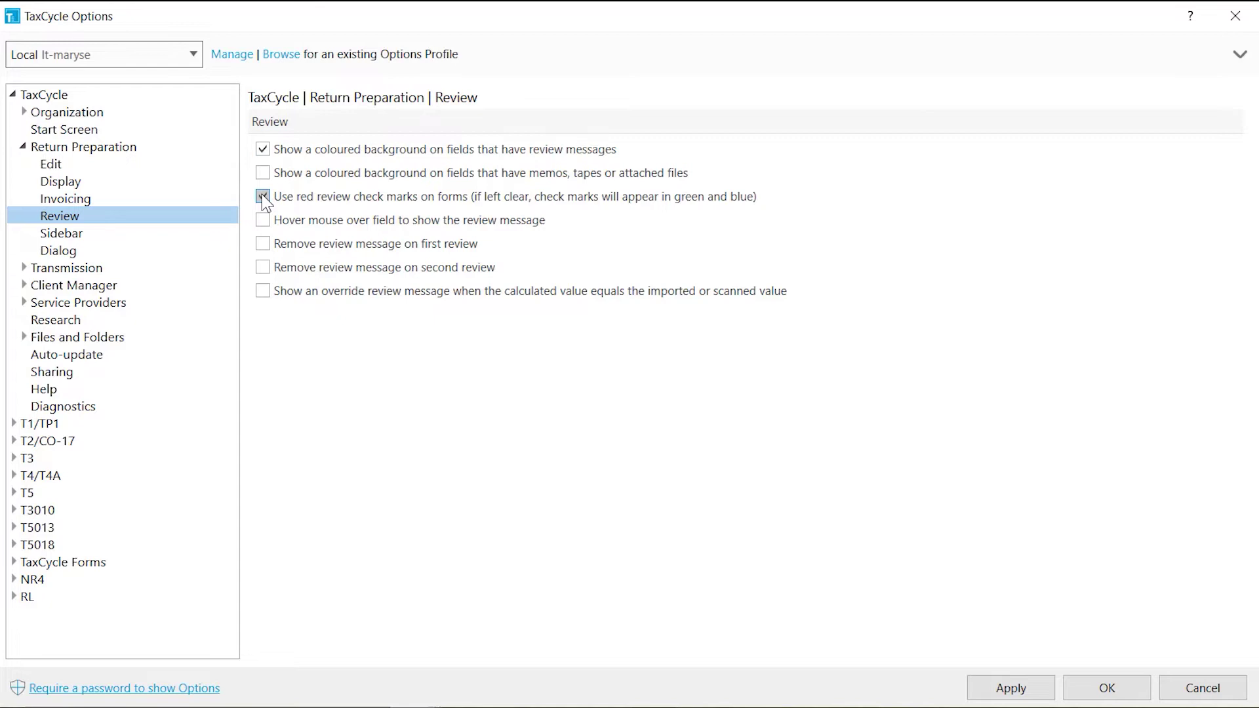
click(262, 221)
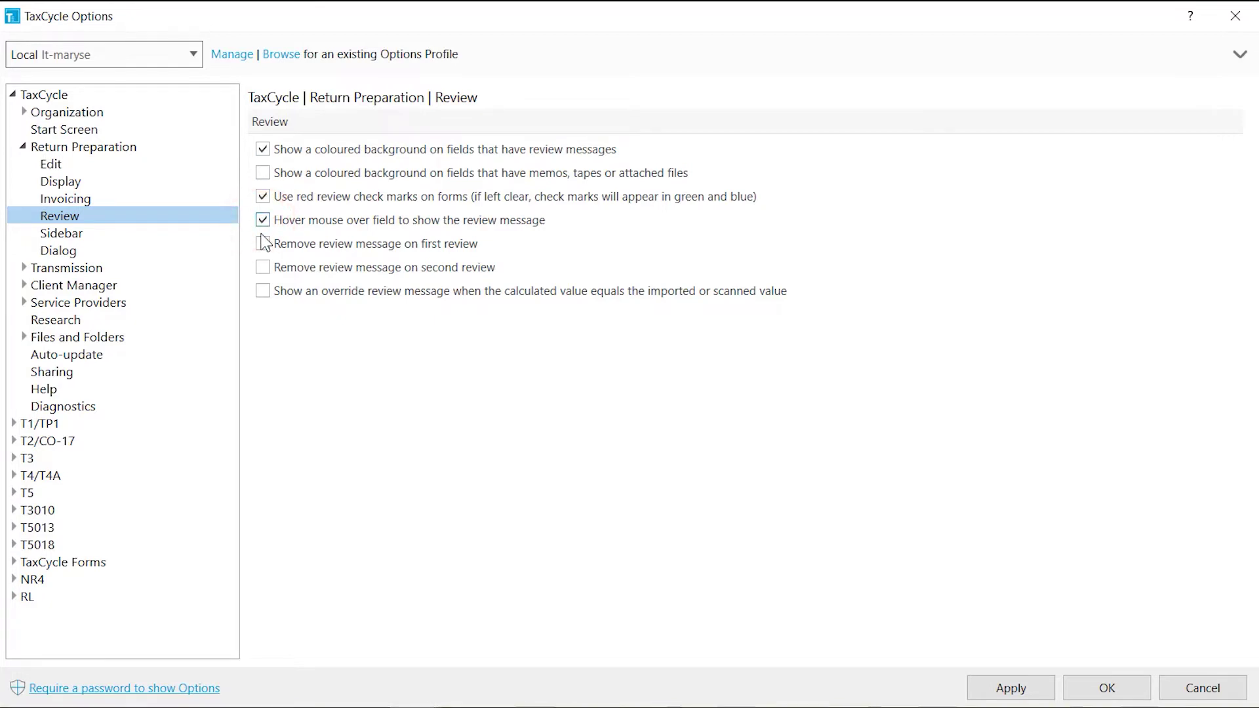
click(264, 268)
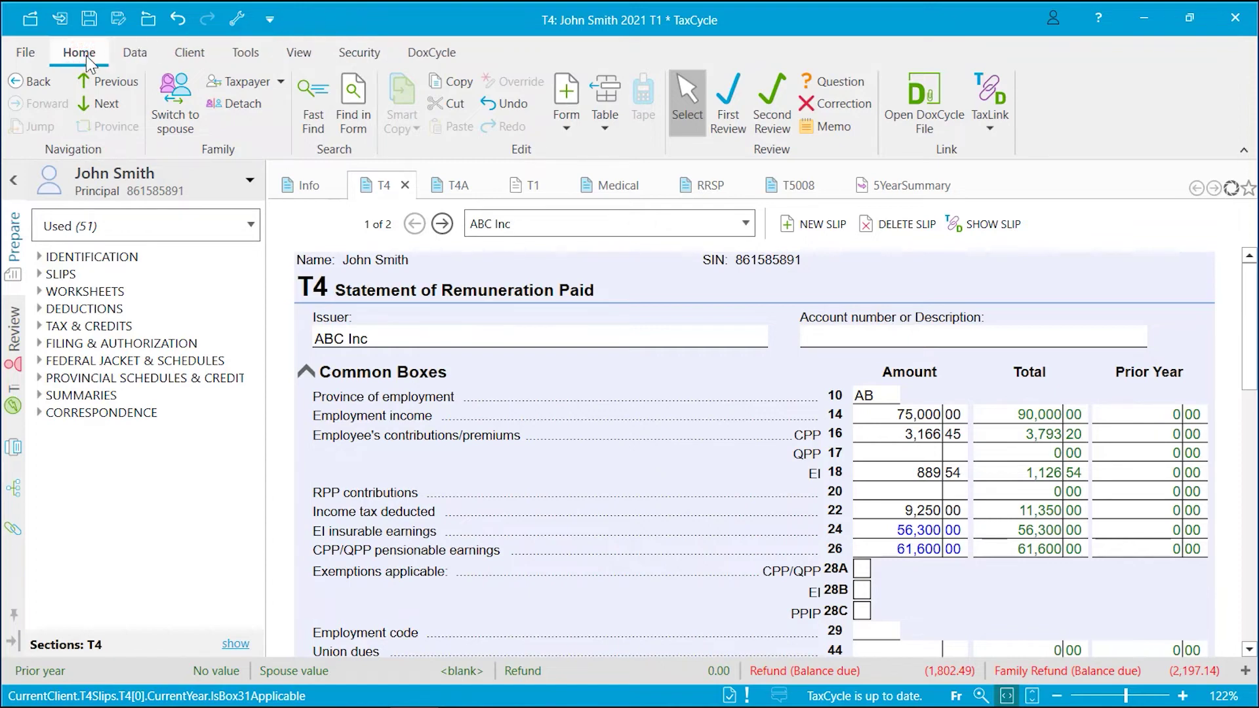
- In First Review mode, mark box 14 and box 22 as reviewed
click(727, 125)
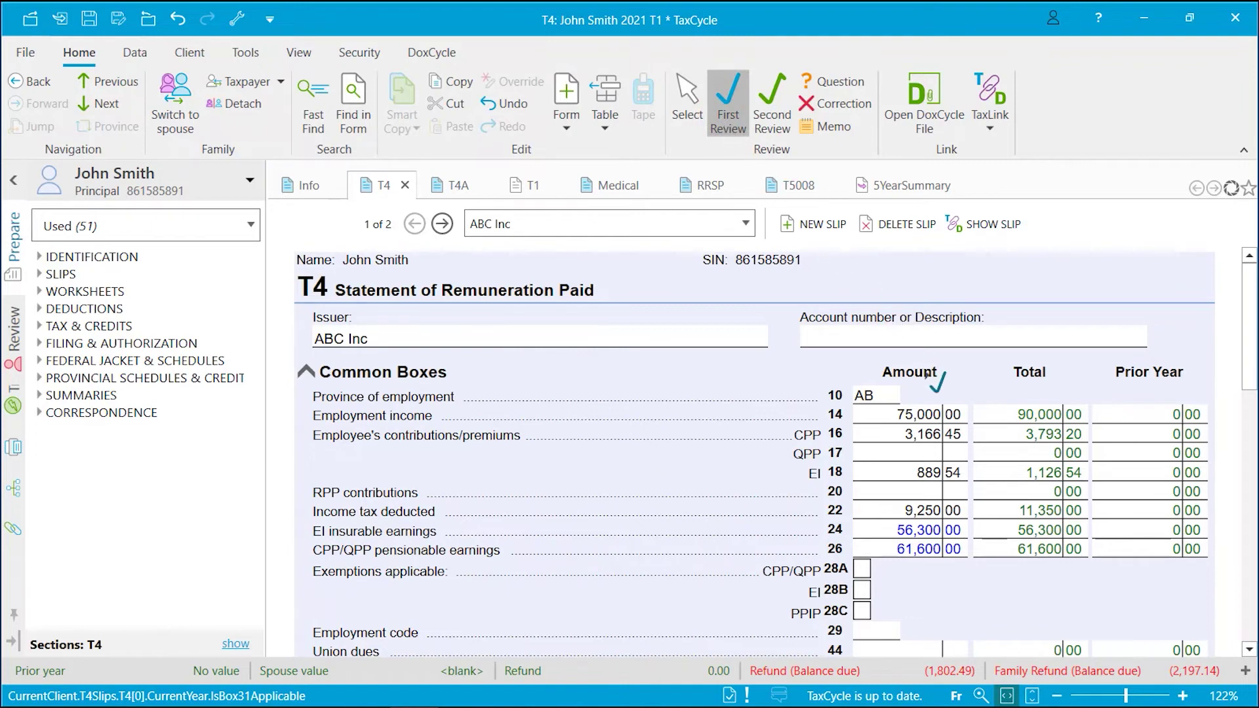
click(955, 409)
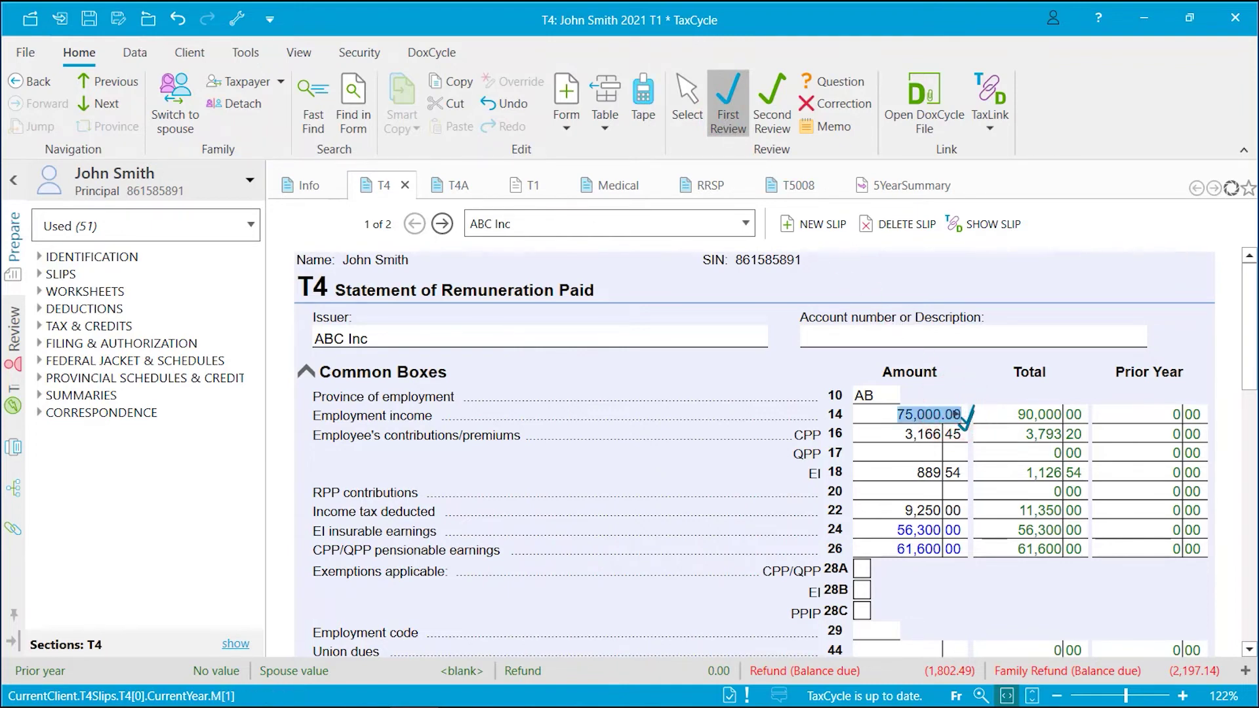
click(909, 508)
- Flag box 22 (9,250.00) for correction, clear box 14's mark, and return to Select mode
right_click(908, 509)
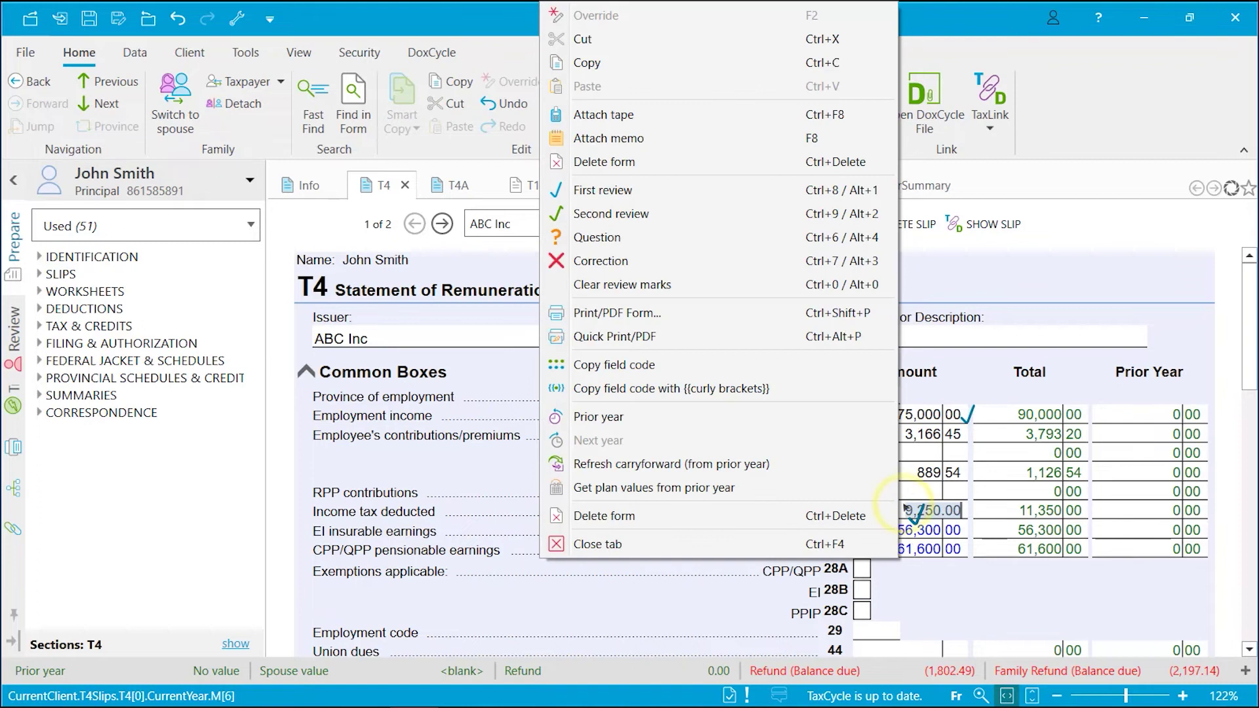
click(645, 260)
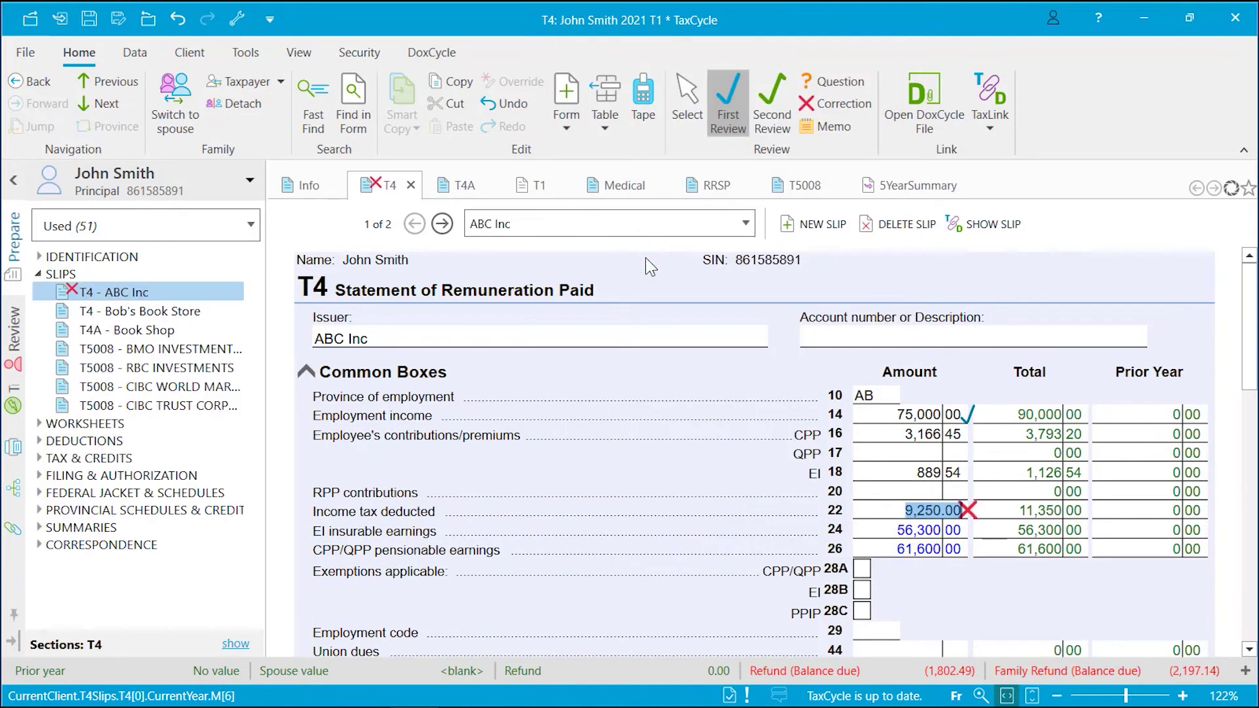
click(957, 413)
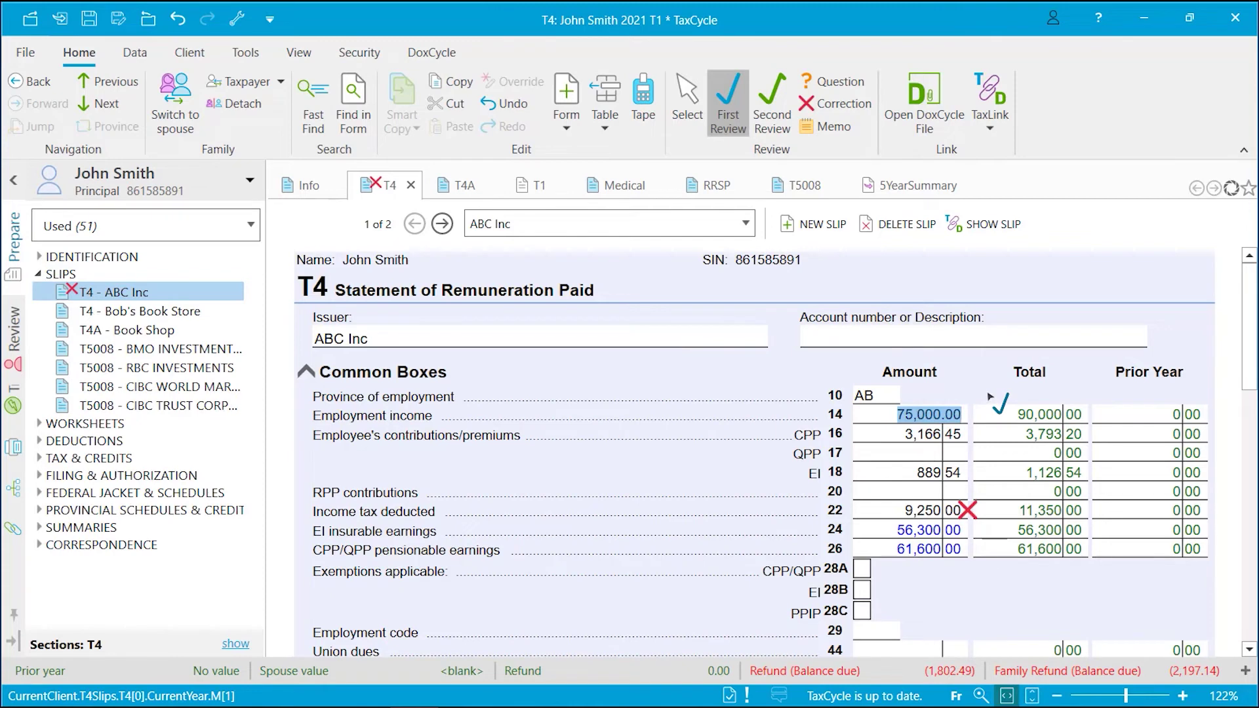
click(696, 118)
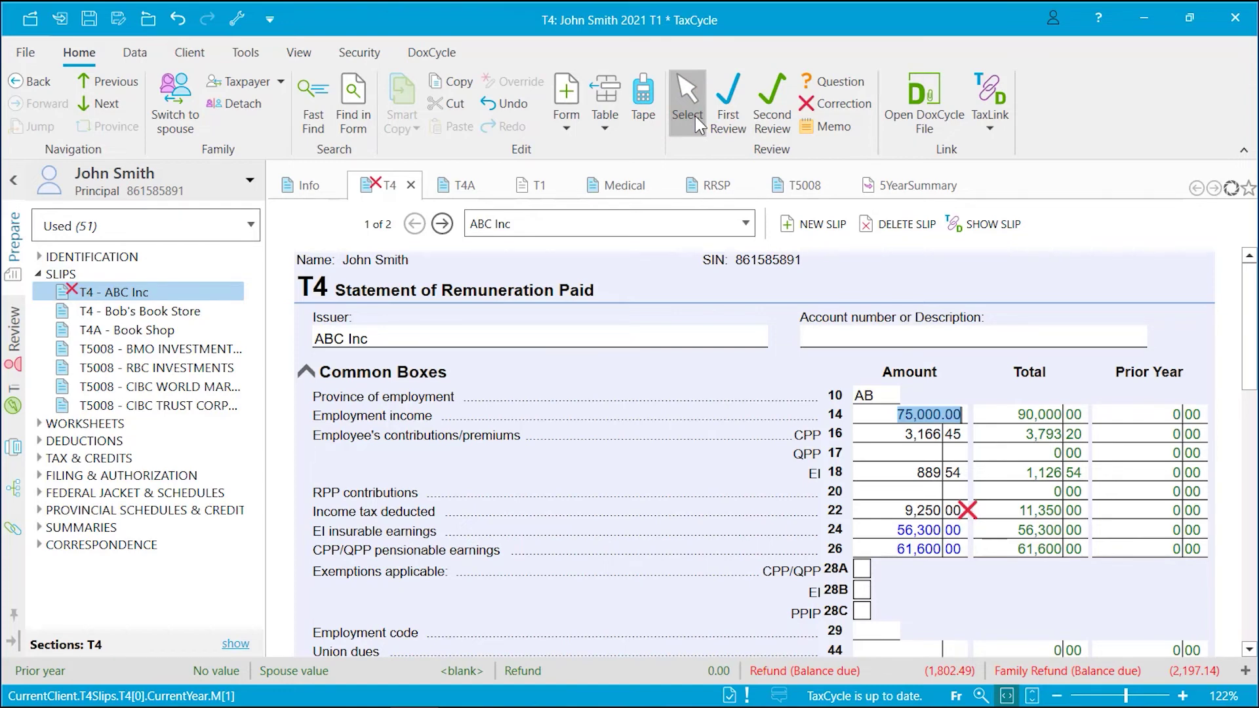
- Attach a 'Verify' memo to EI premiums box 18
right_click(885, 472)
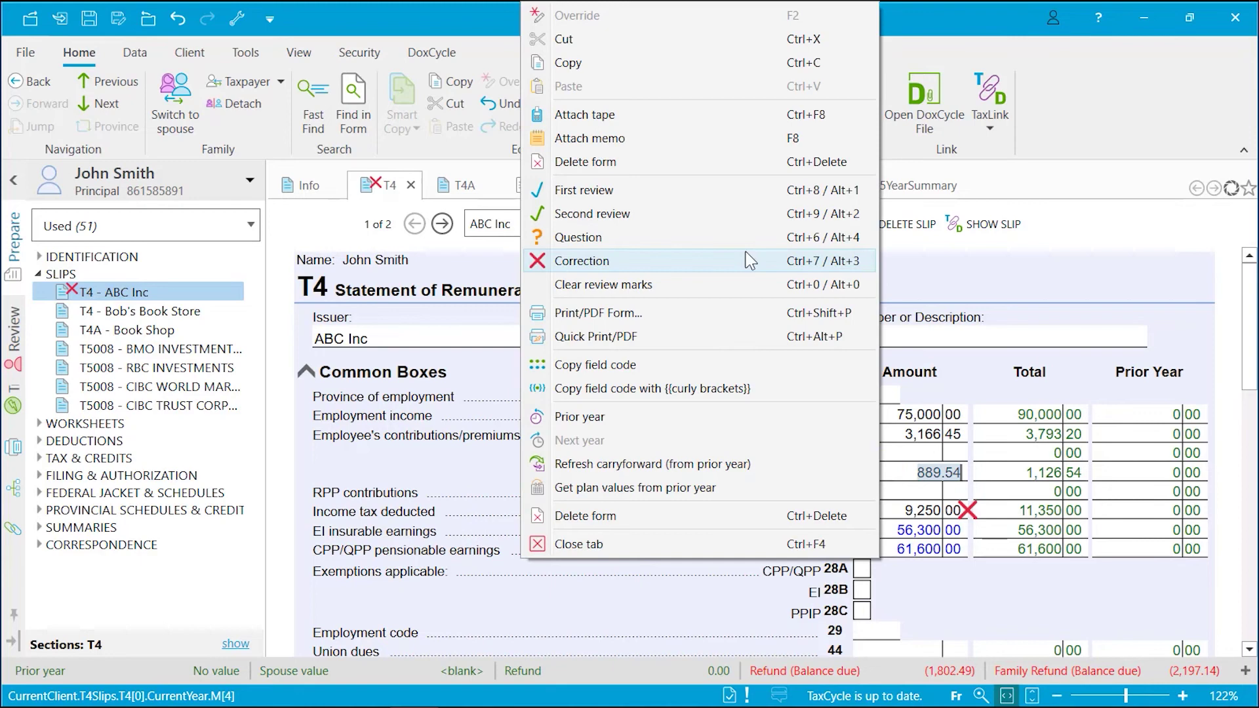
click(679, 139)
text(Verify)
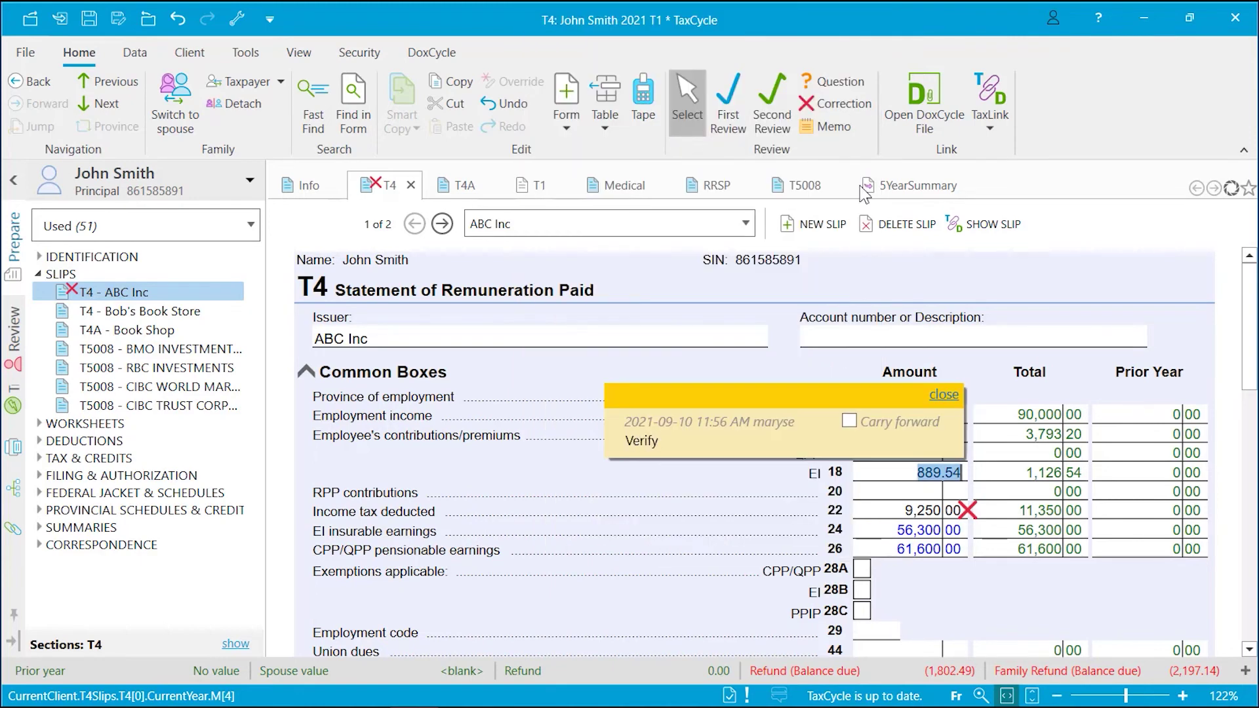
click(943, 394)
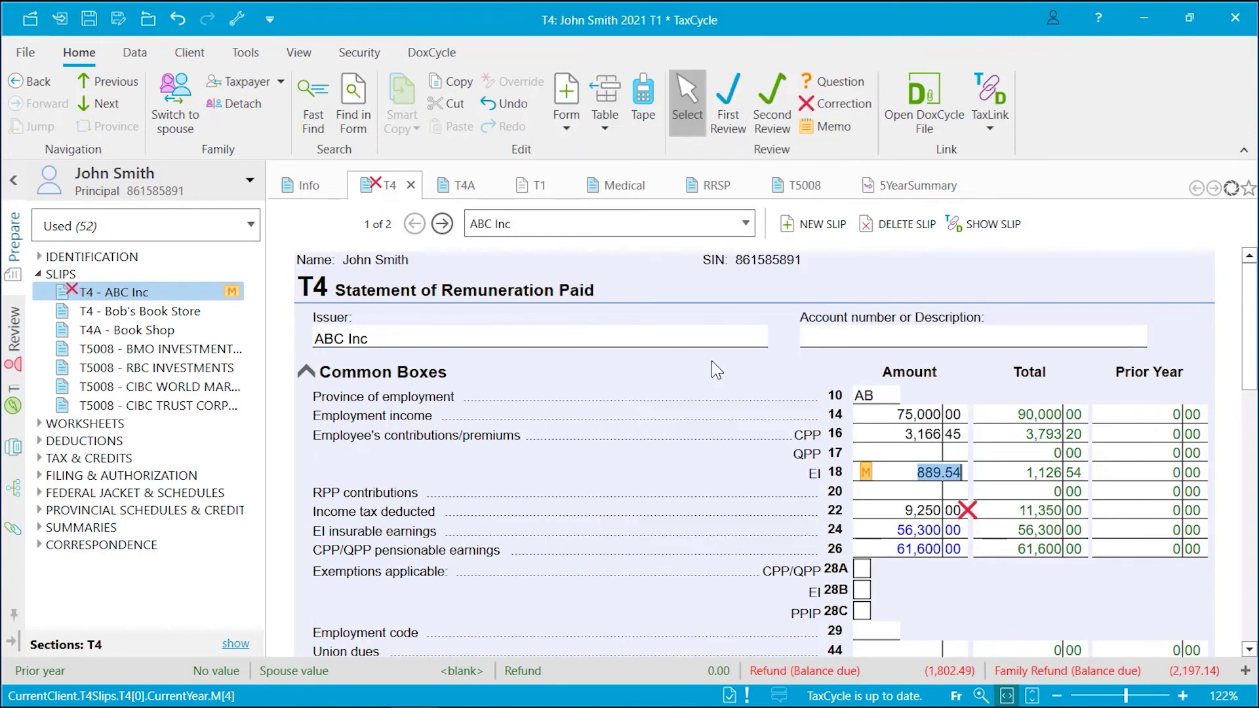
- Filter the review list to show the items requiring attention
click(255, 227)
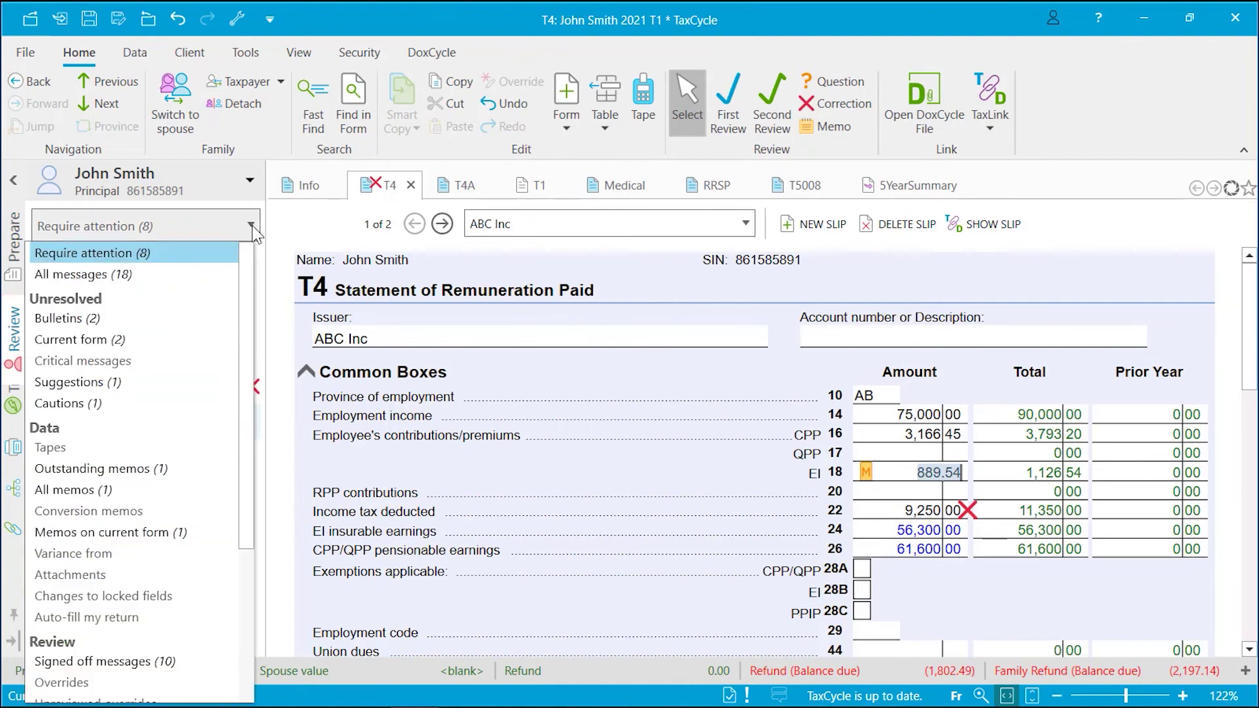
scroll(254, 391, down, 3)
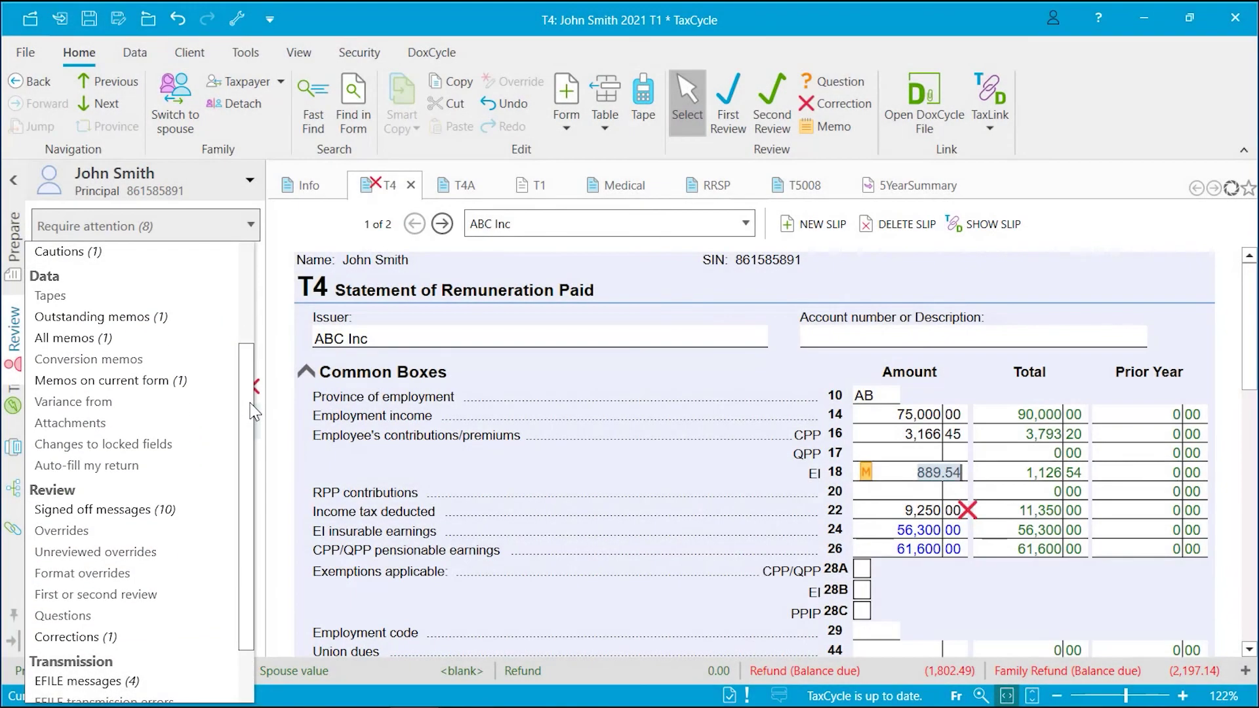
click(284, 389)
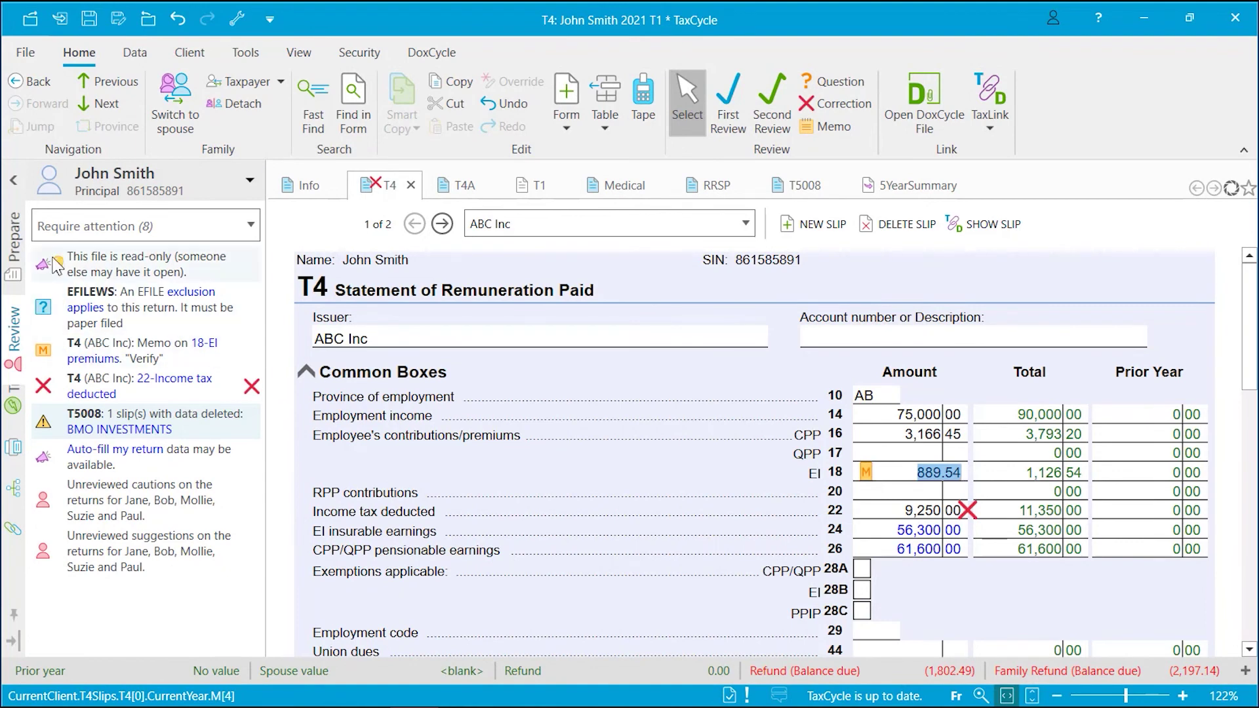
- Back in the forms tree, expand SUMMARIES and search forms for 'Summary'
click(14, 244)
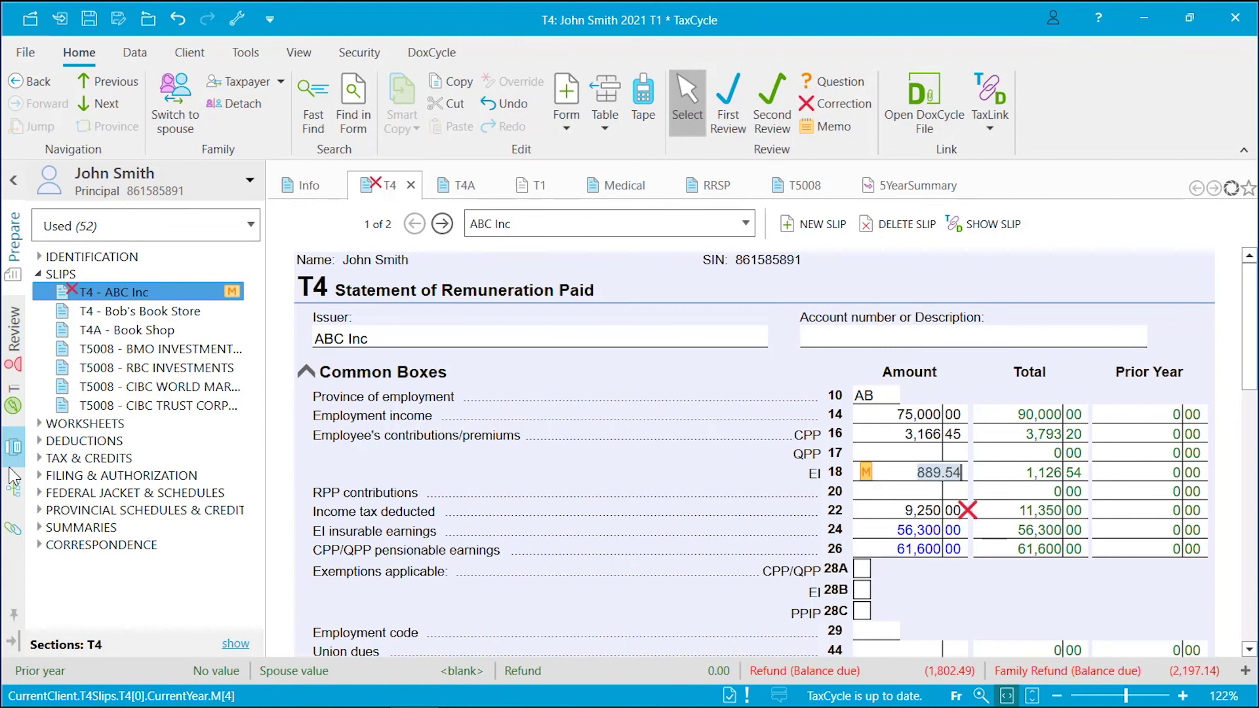
click(40, 528)
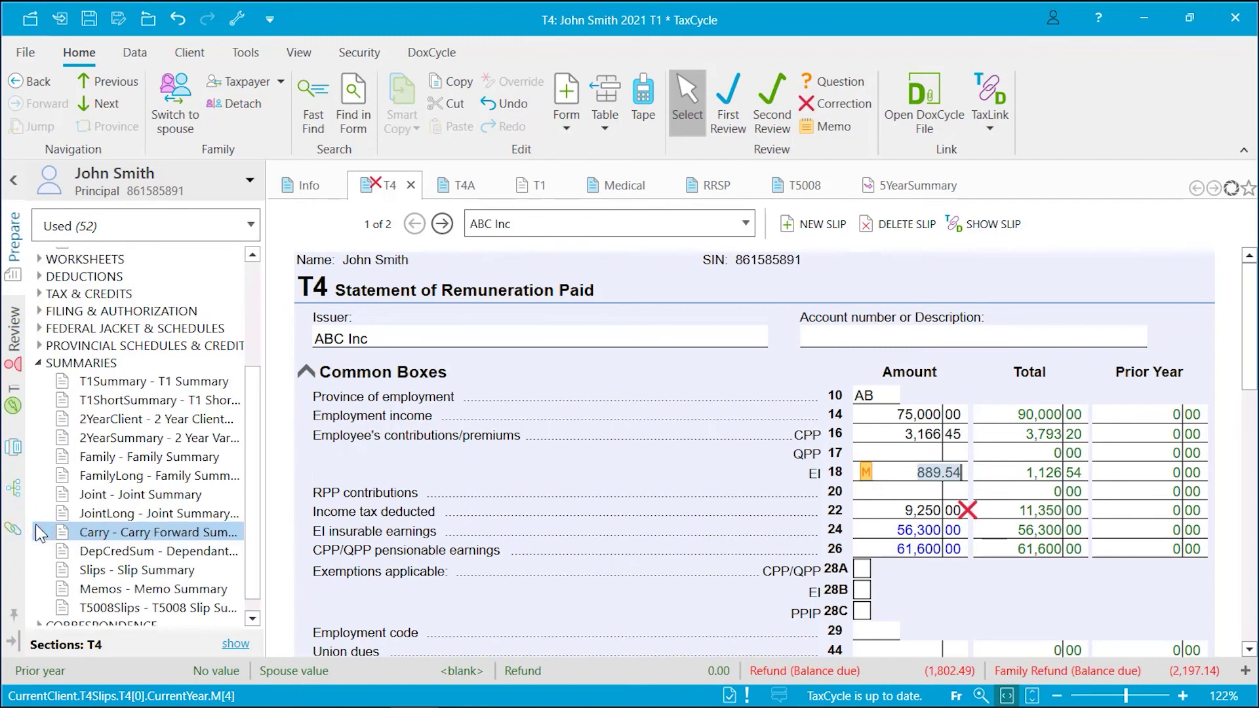
key(F3)
text(Summary)
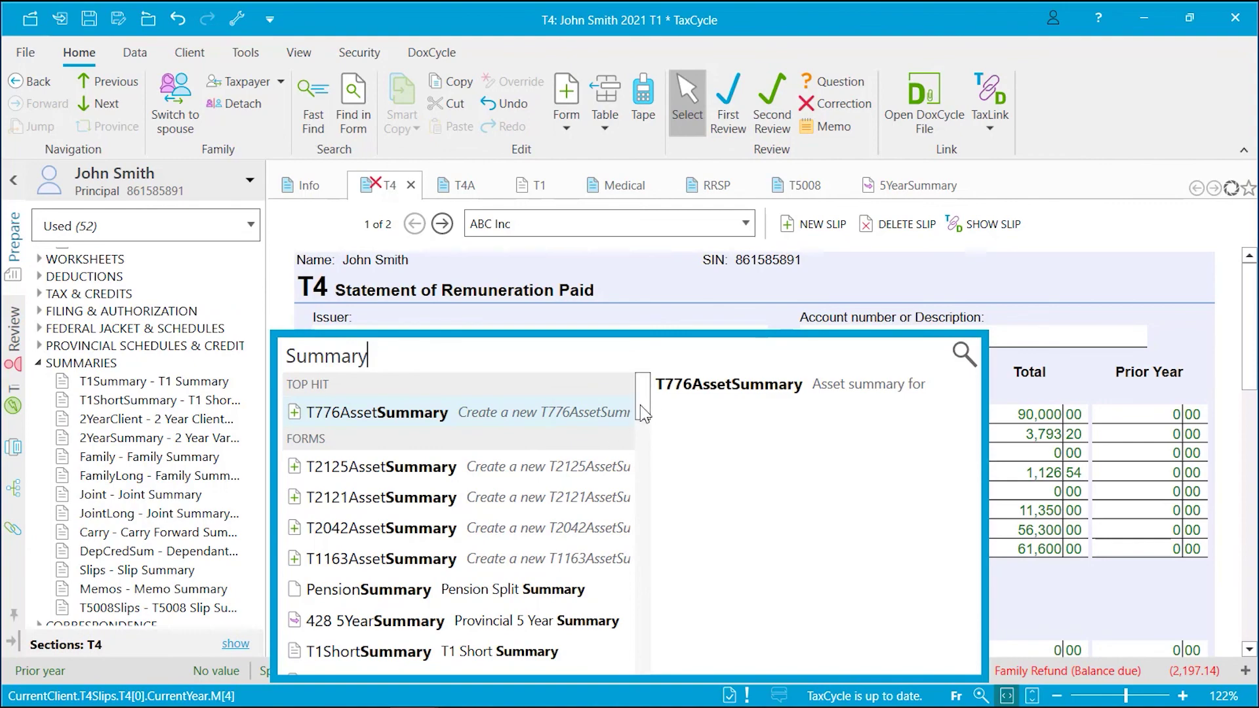
scroll(646, 459, down, 10)
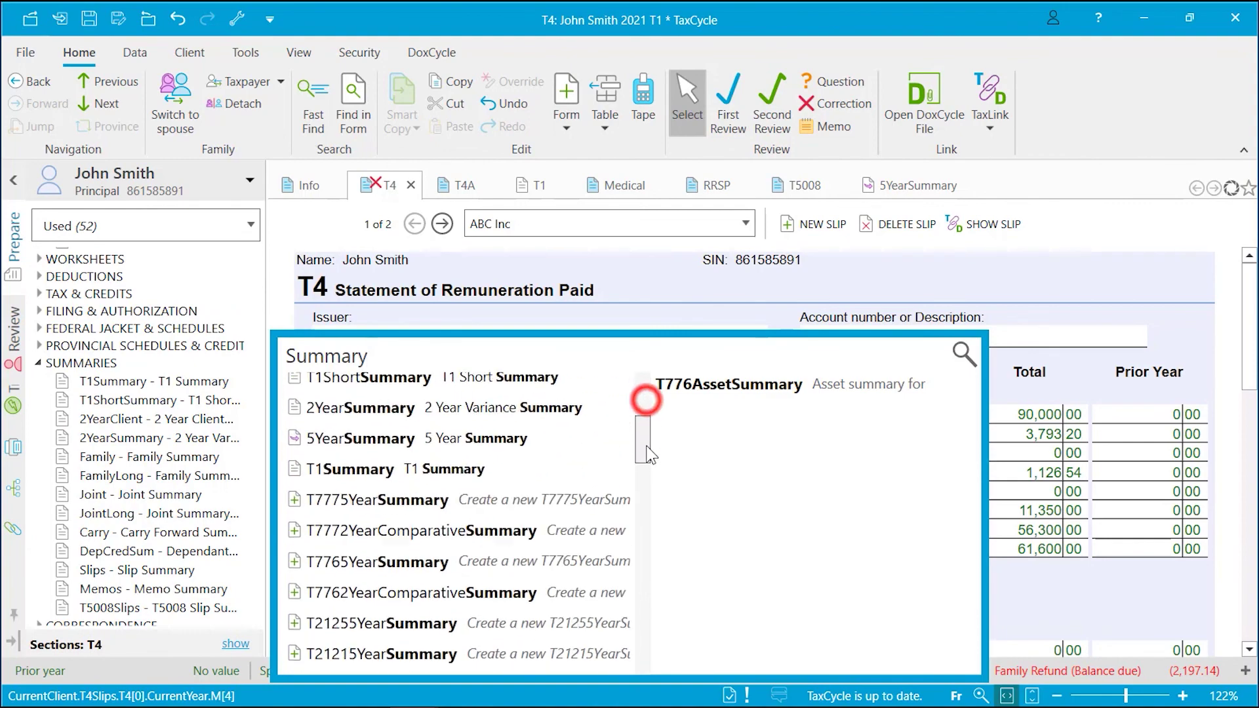